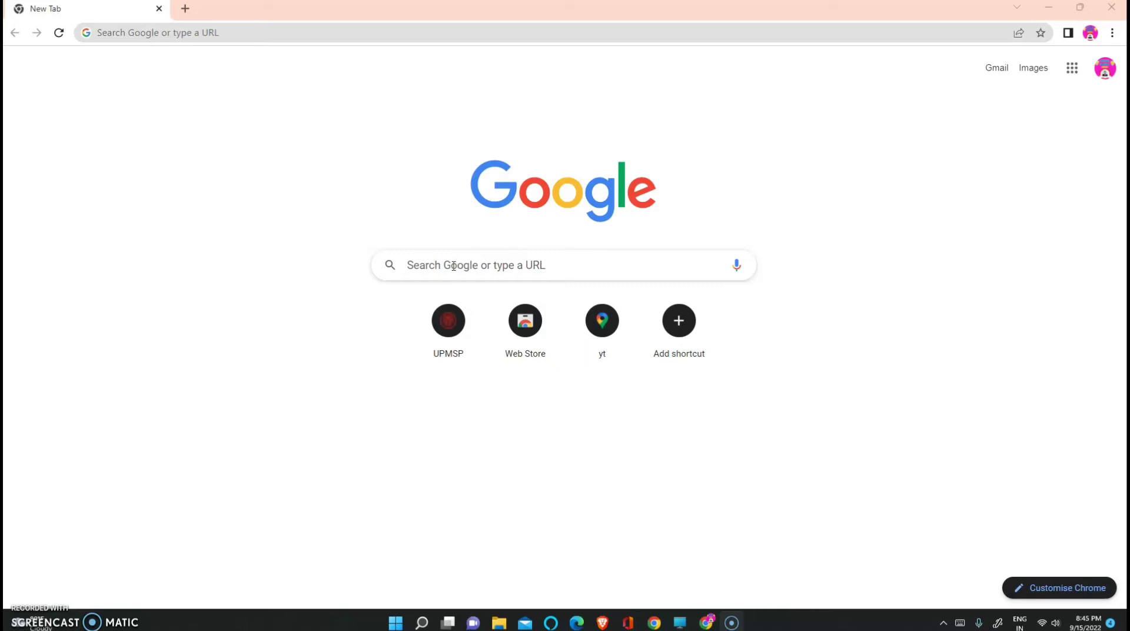
Search Google for 'entdata.co.in 2022' and open the entdata.co.in exam authority site
click(453, 266)
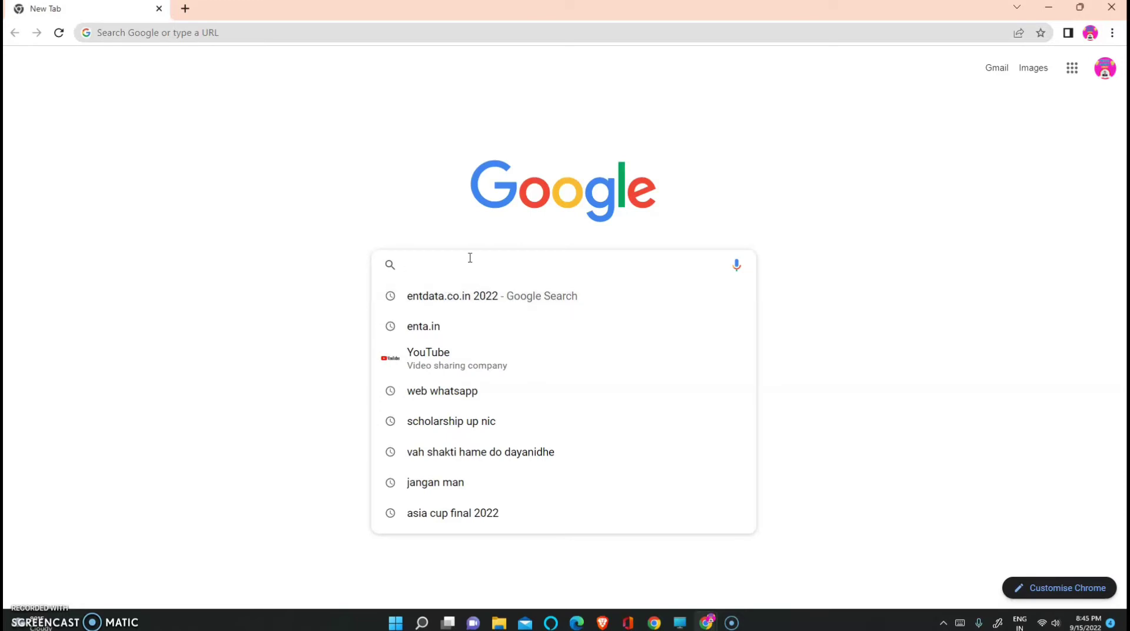
text(ent)
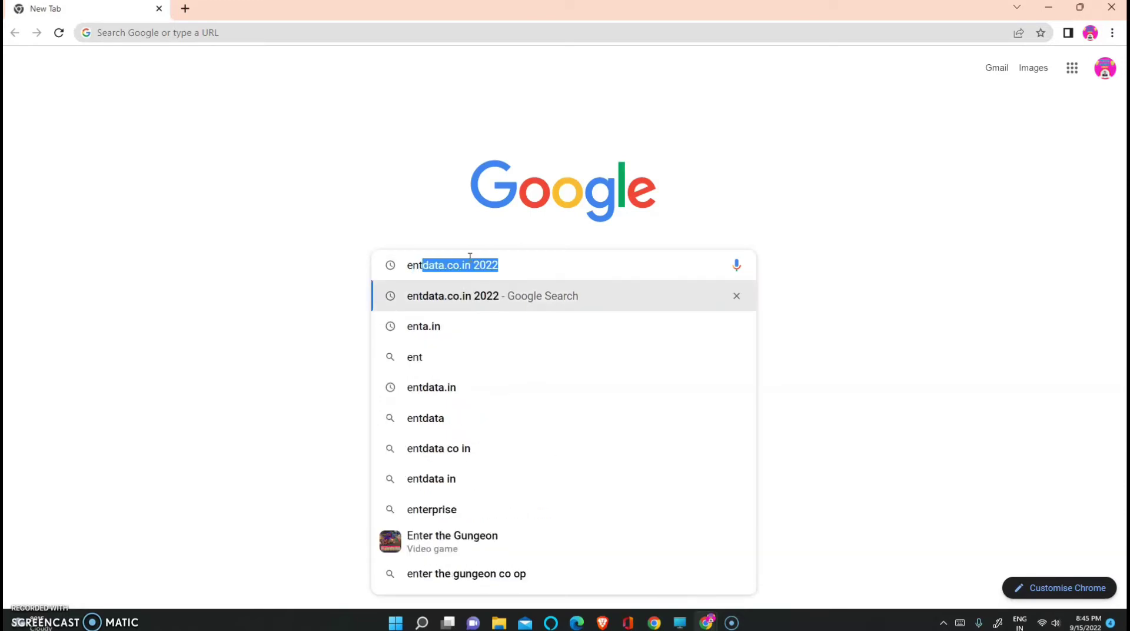
text(d)
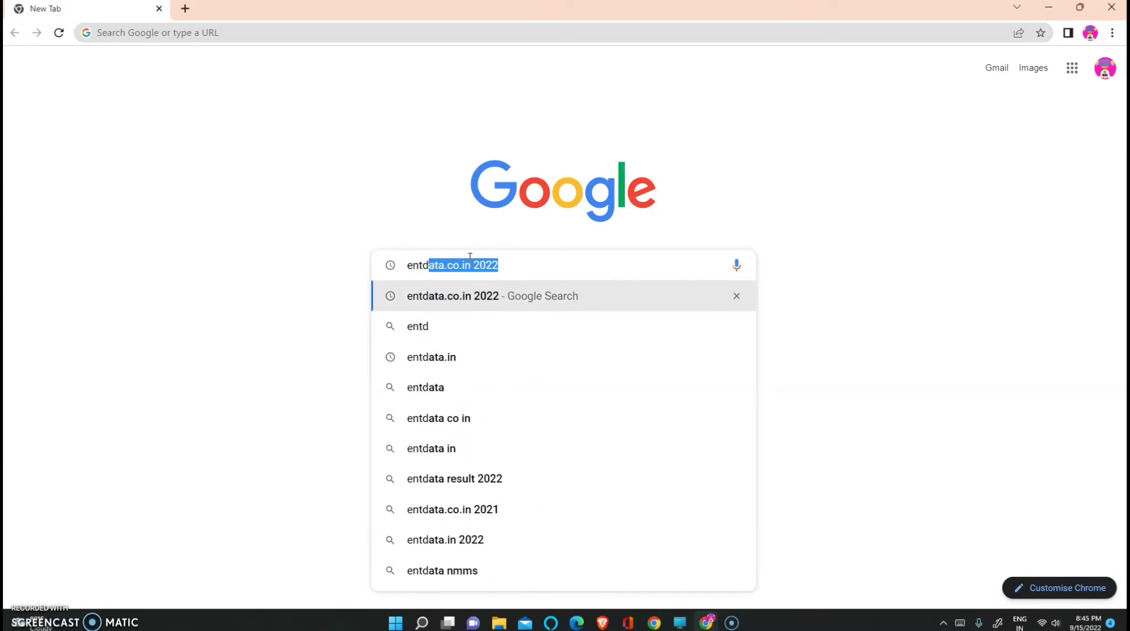
click(476, 301)
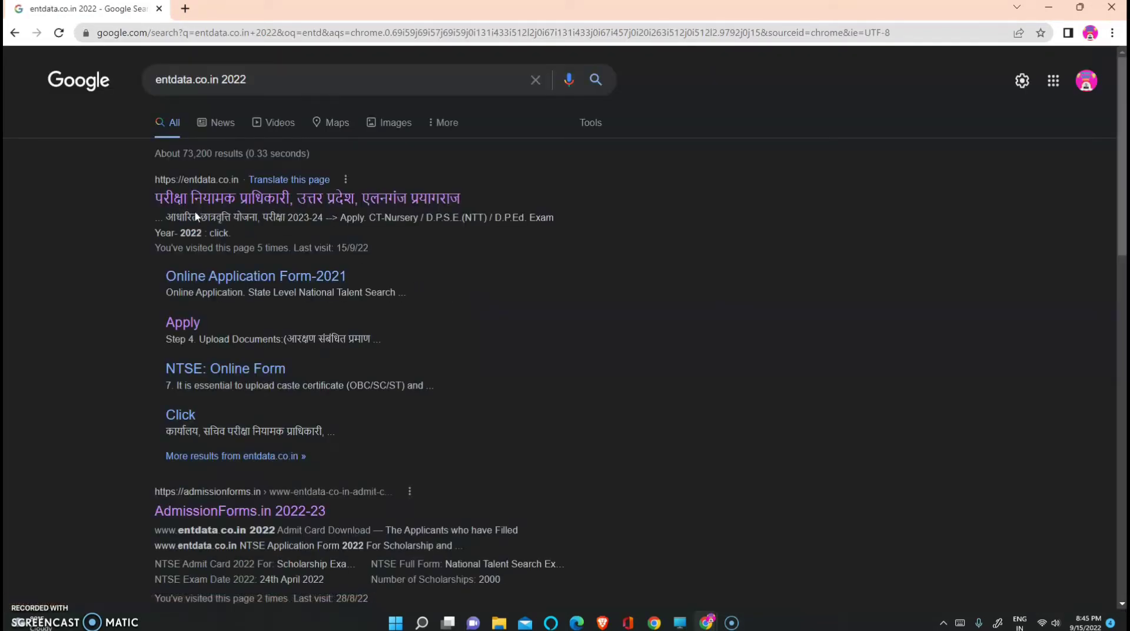
click(401, 202)
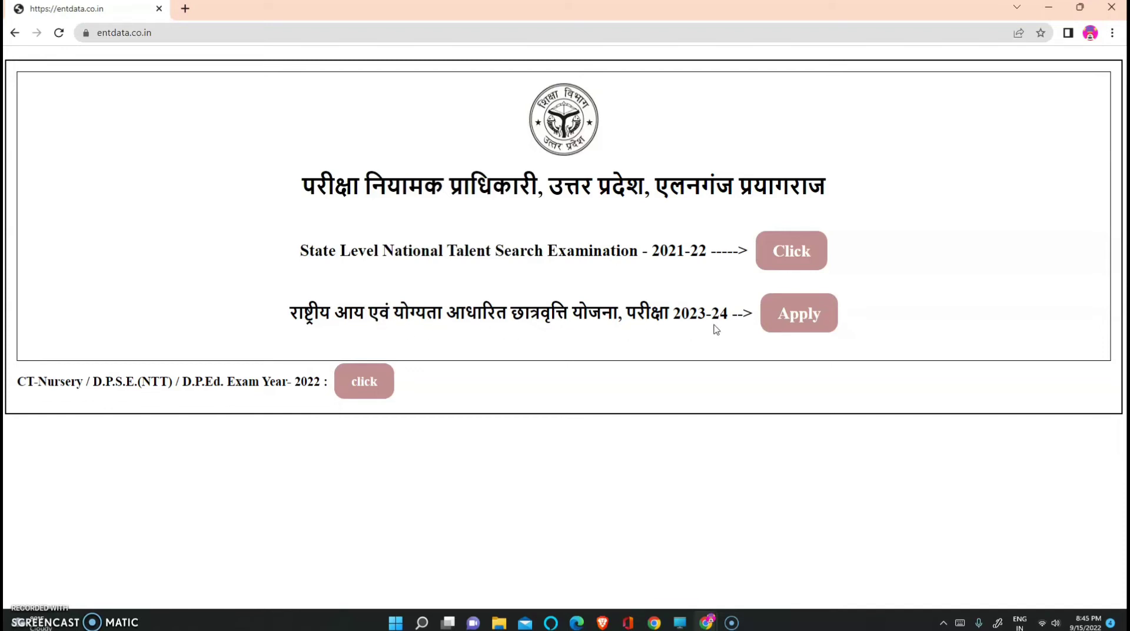
Choose Apply for the NMMS 2023-24 scholarship exam
click(801, 325)
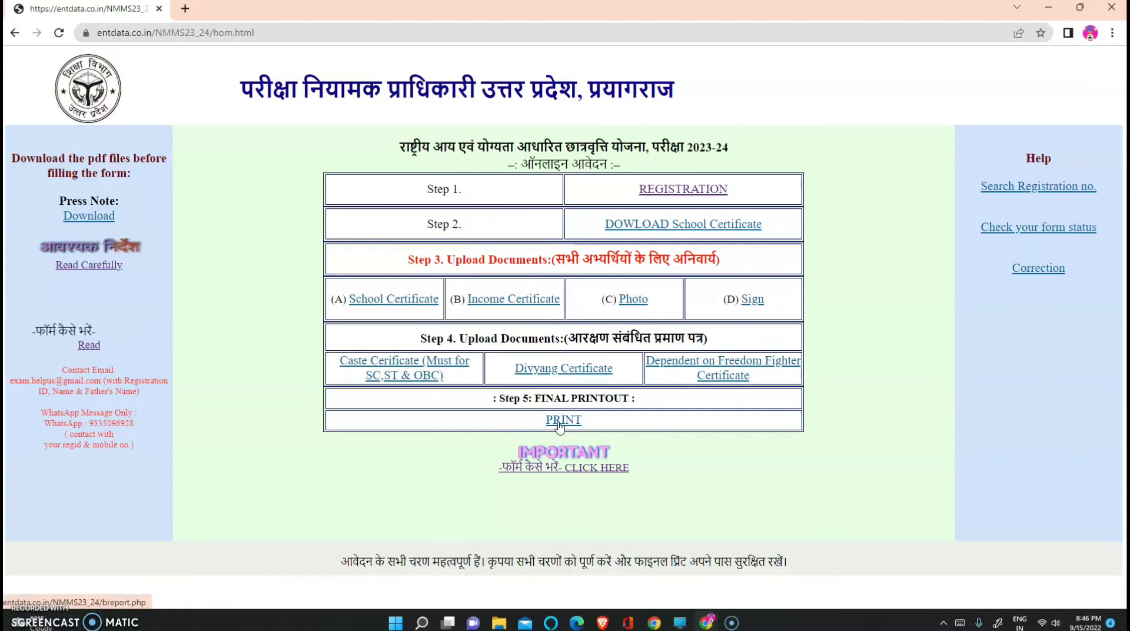
Start Step 1 registration and read the instructions down to the agreement prompt
click(662, 195)
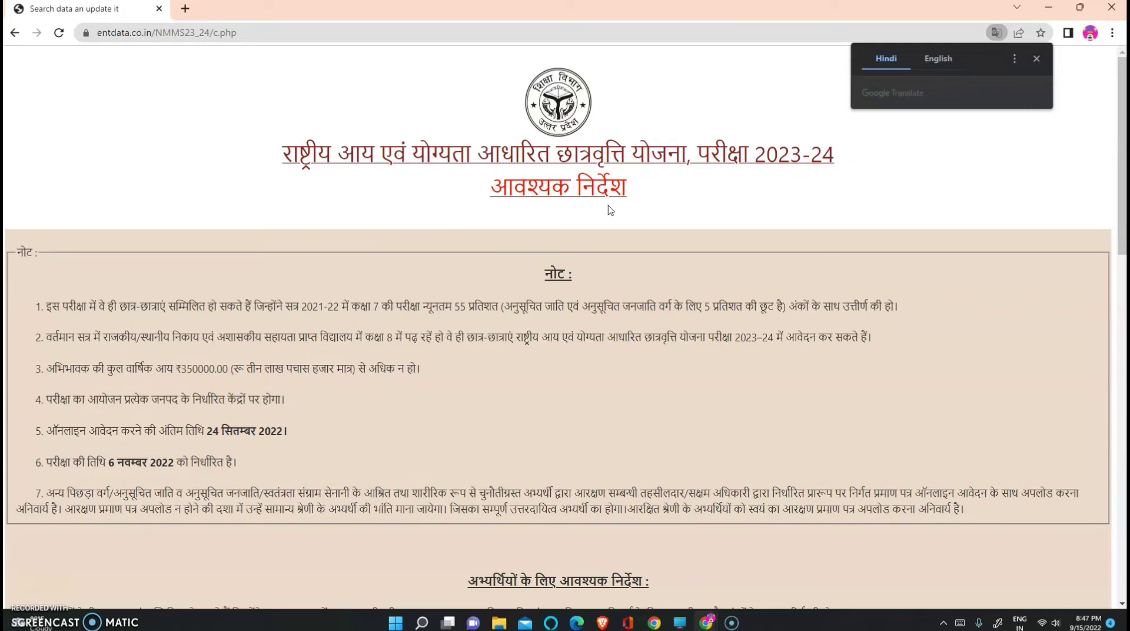
scroll(533, 338, down, 2)
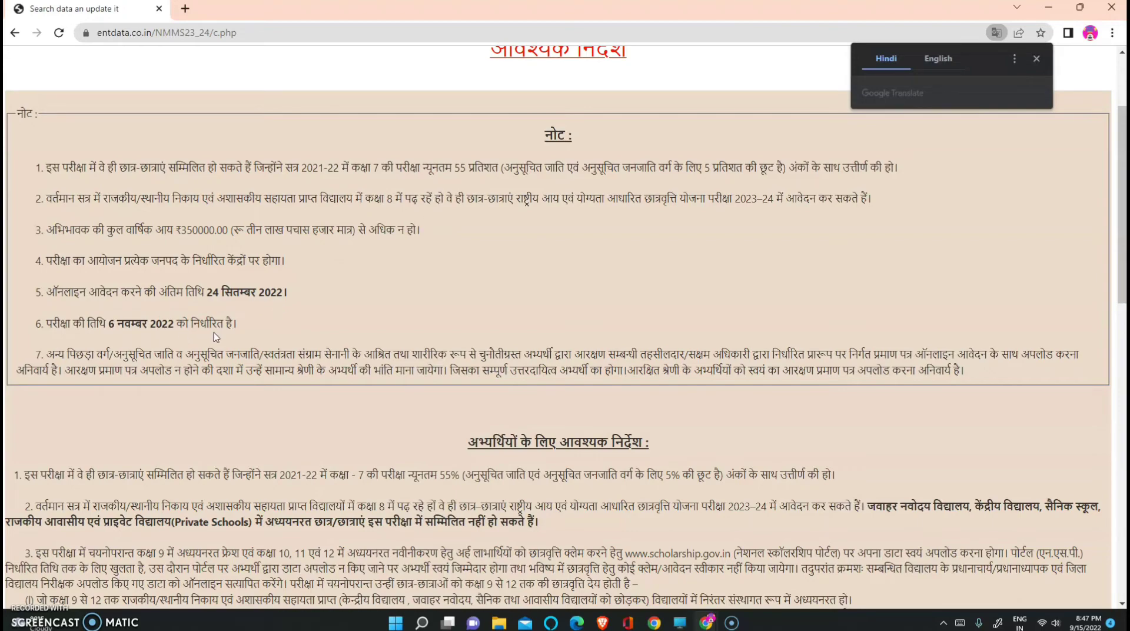
scroll(513, 357, down, 5)
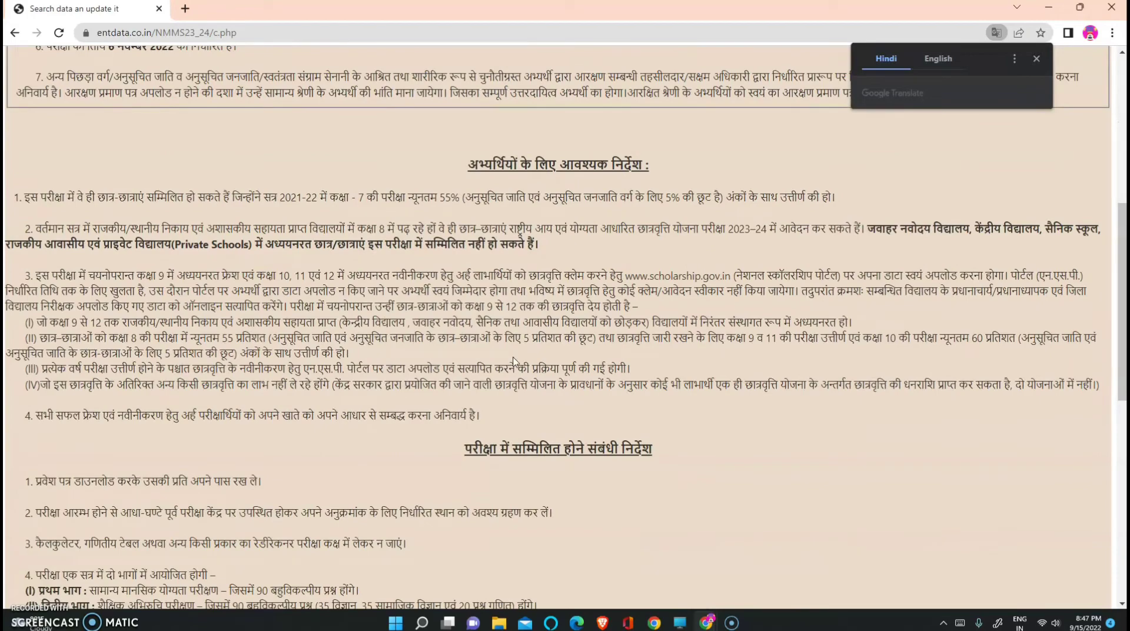
scroll(513, 360, down, 9)
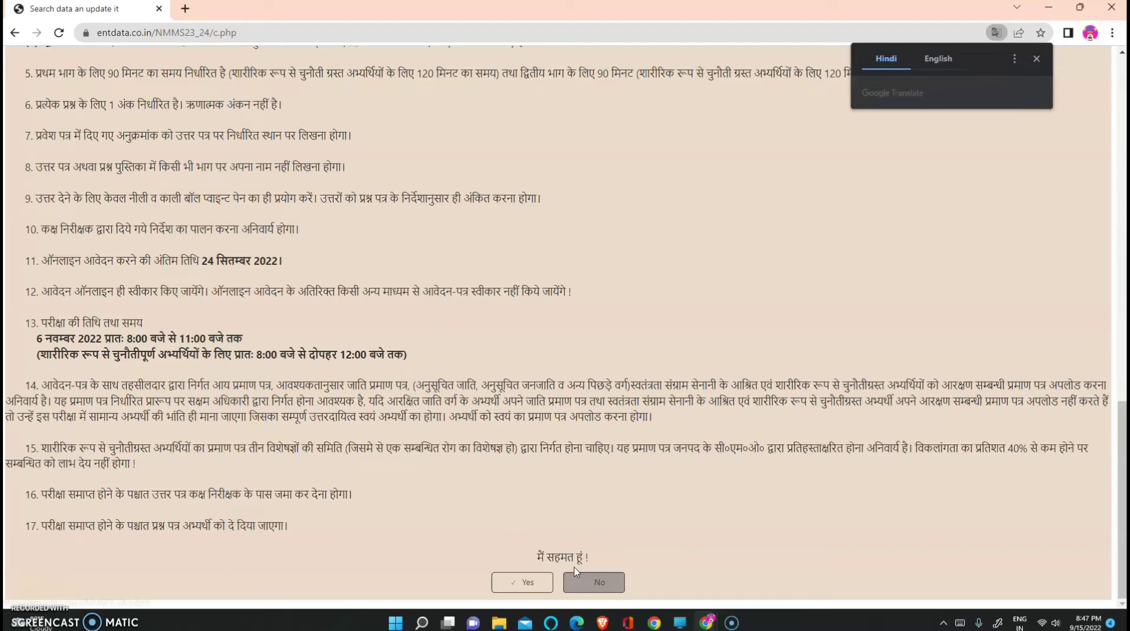
Accept the instructions and enter the candidate's name in capital letters
click(535, 583)
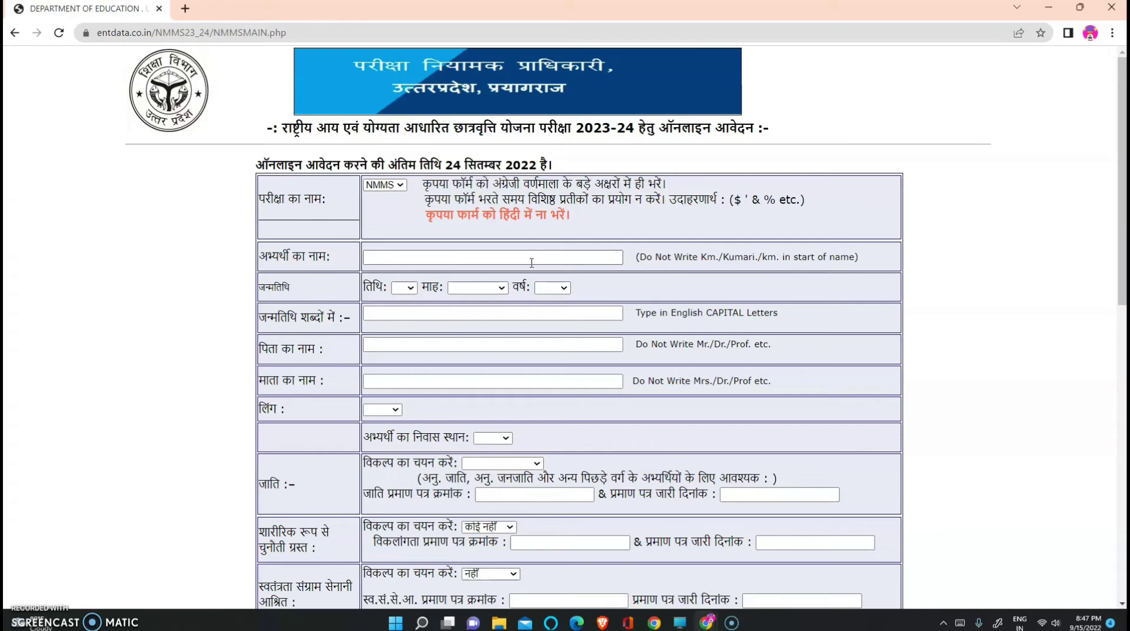
click(395, 257)
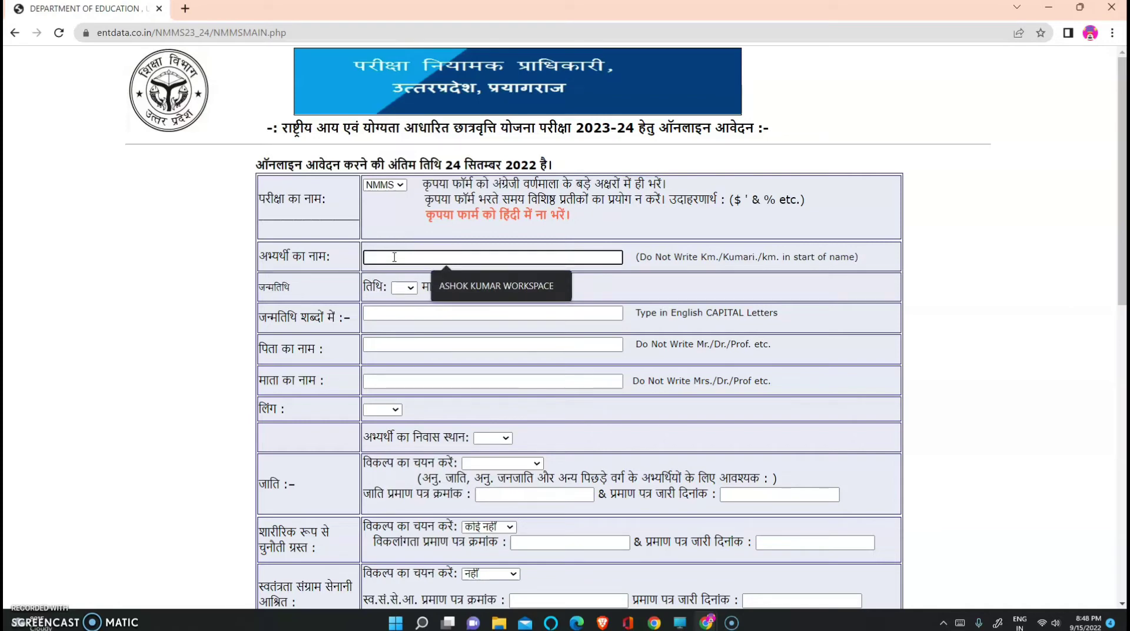
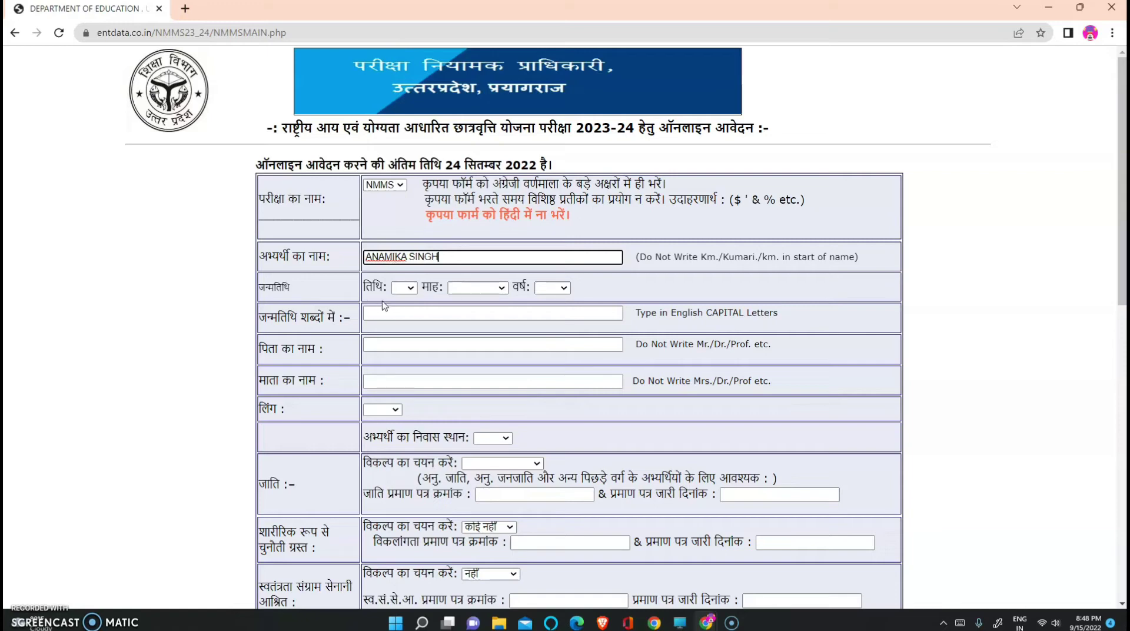
Set birth date 13 September 2010 and write it as THIRTEEN SEPTEMBER TWO THOUSAND TEN
click(411, 289)
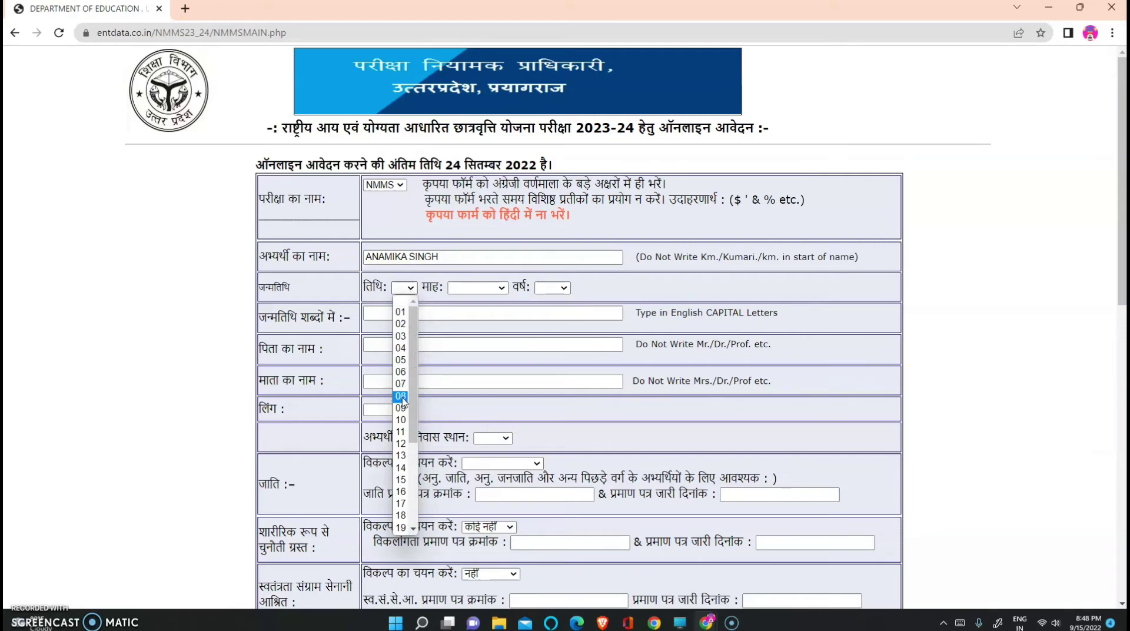
click(411, 456)
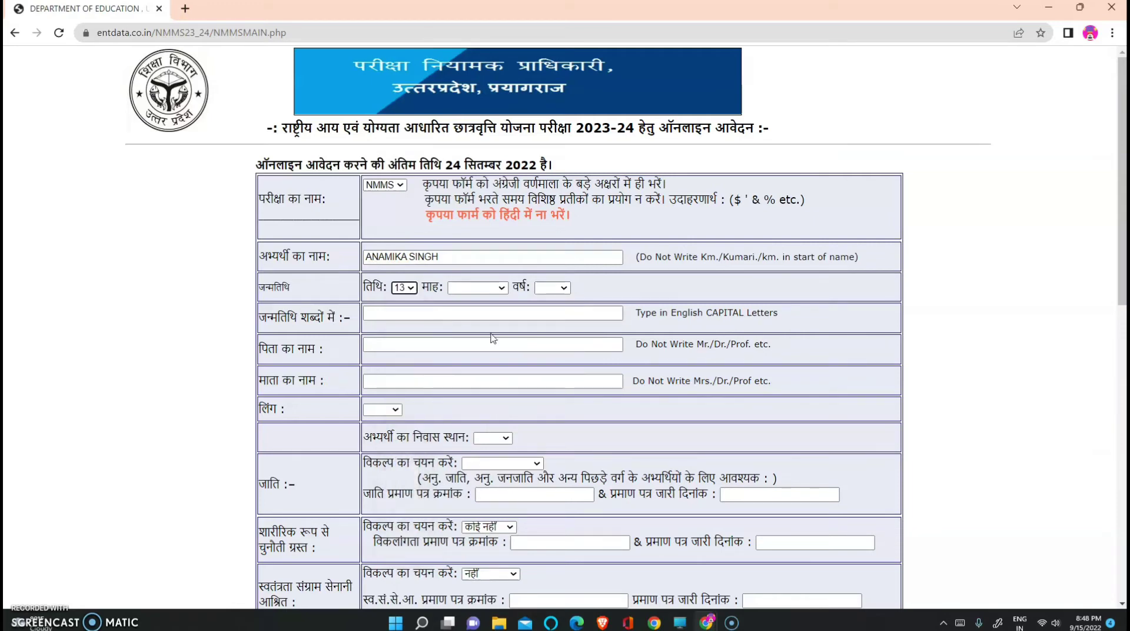
click(502, 289)
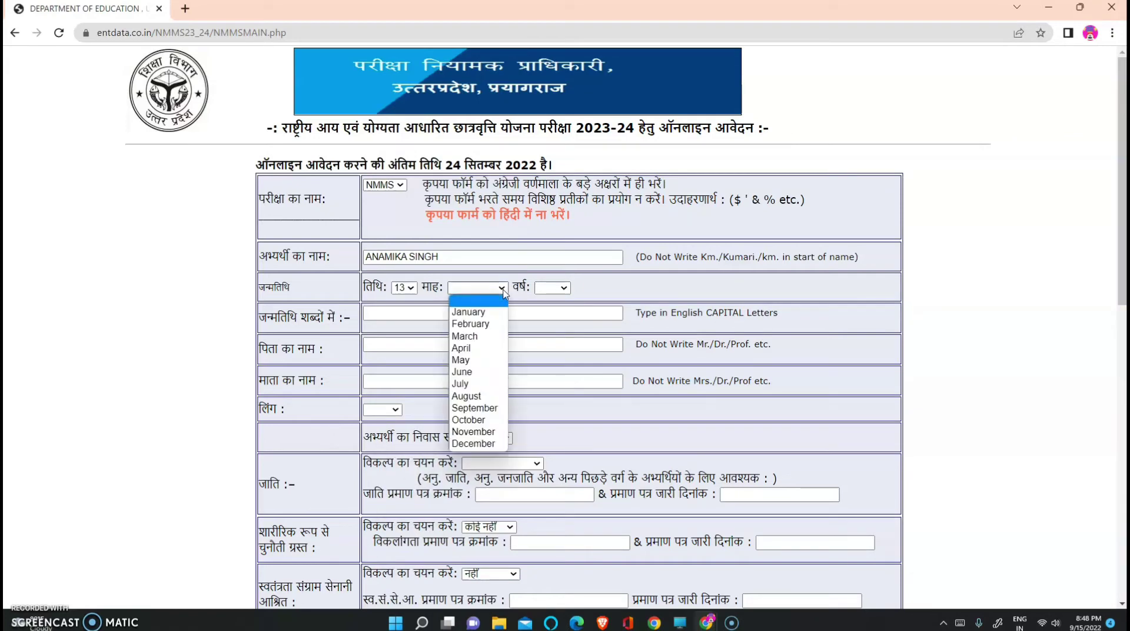
click(486, 409)
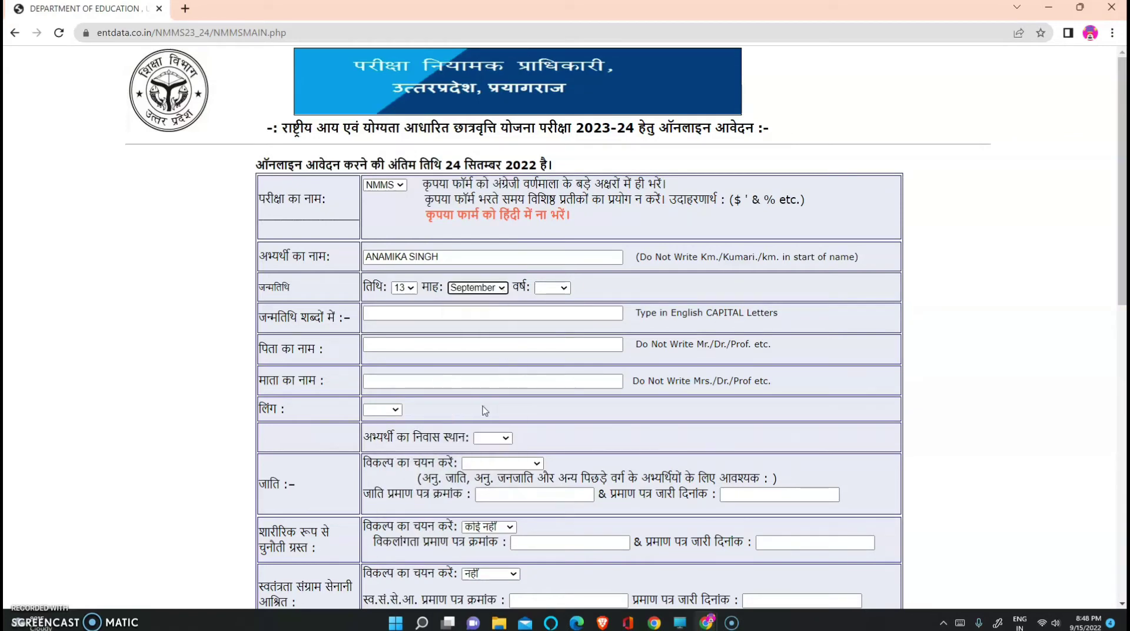
click(564, 288)
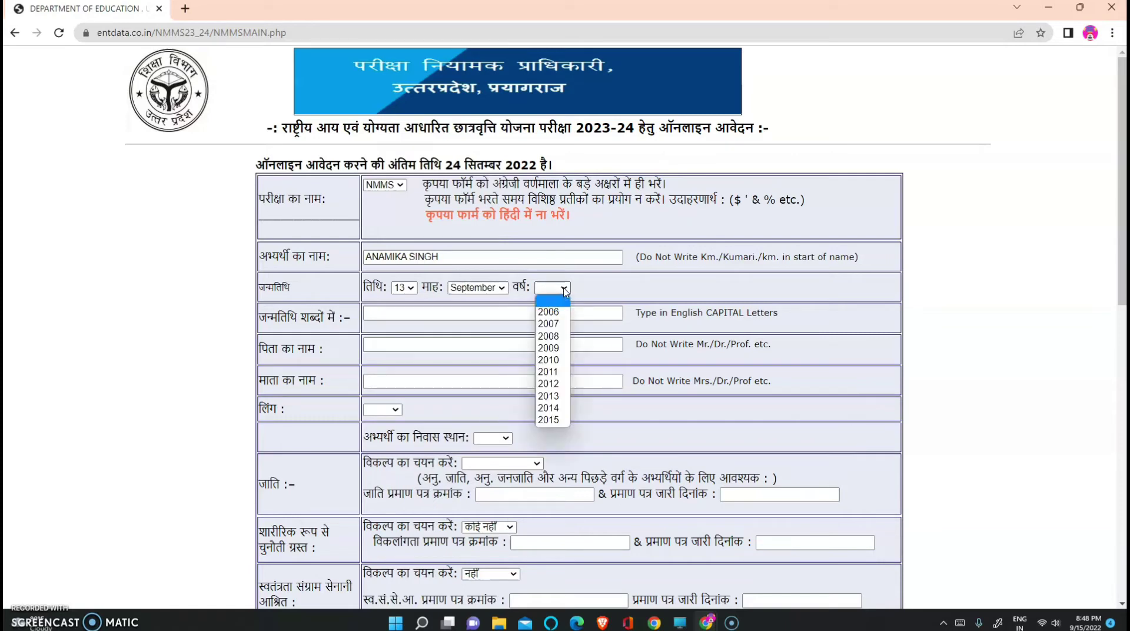
click(556, 361)
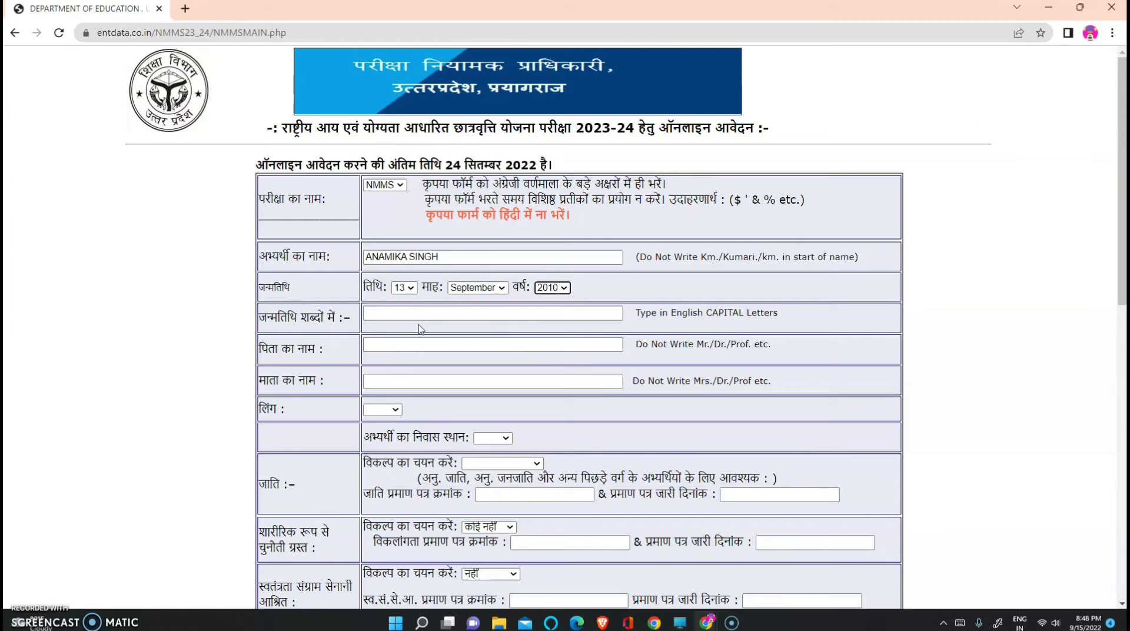
click(382, 316)
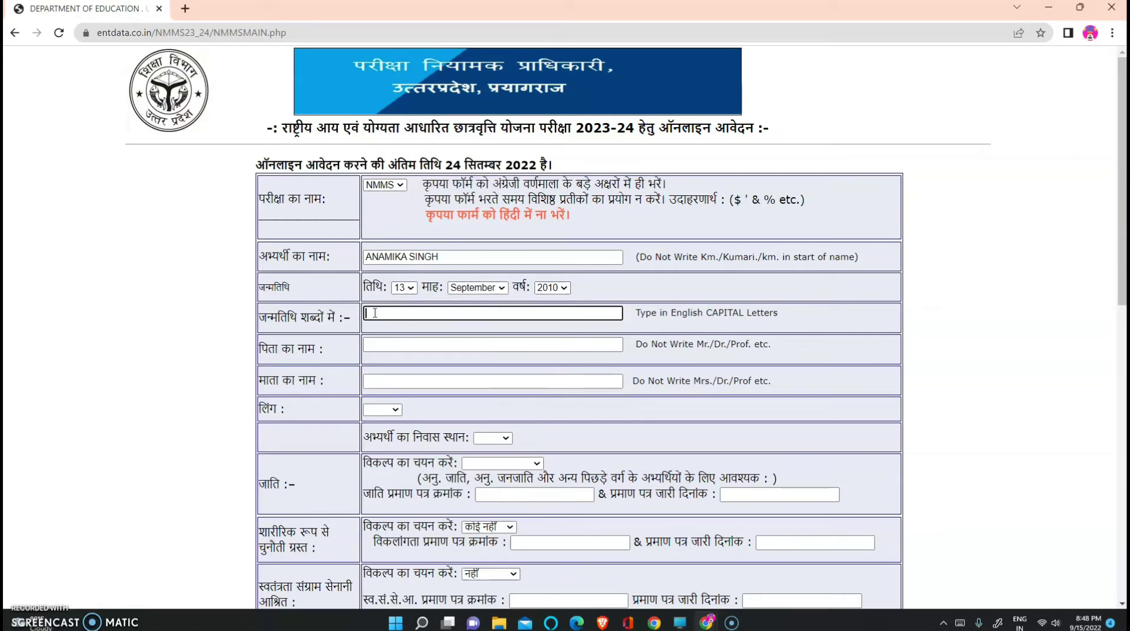
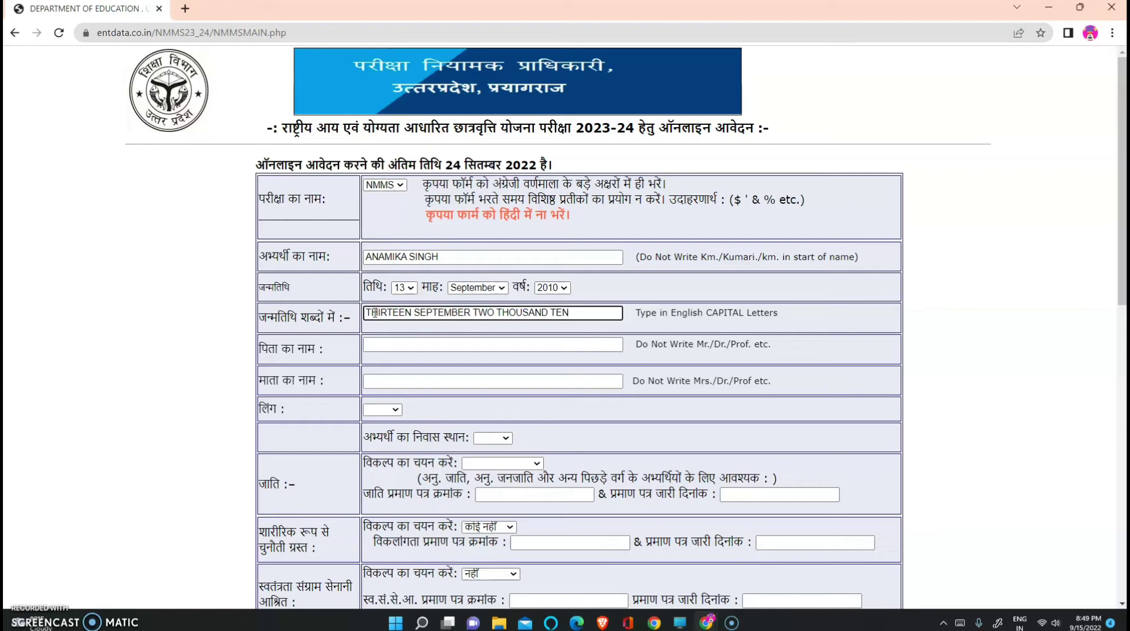
Enter the father's and mother's full names in capitals
click(374, 346)
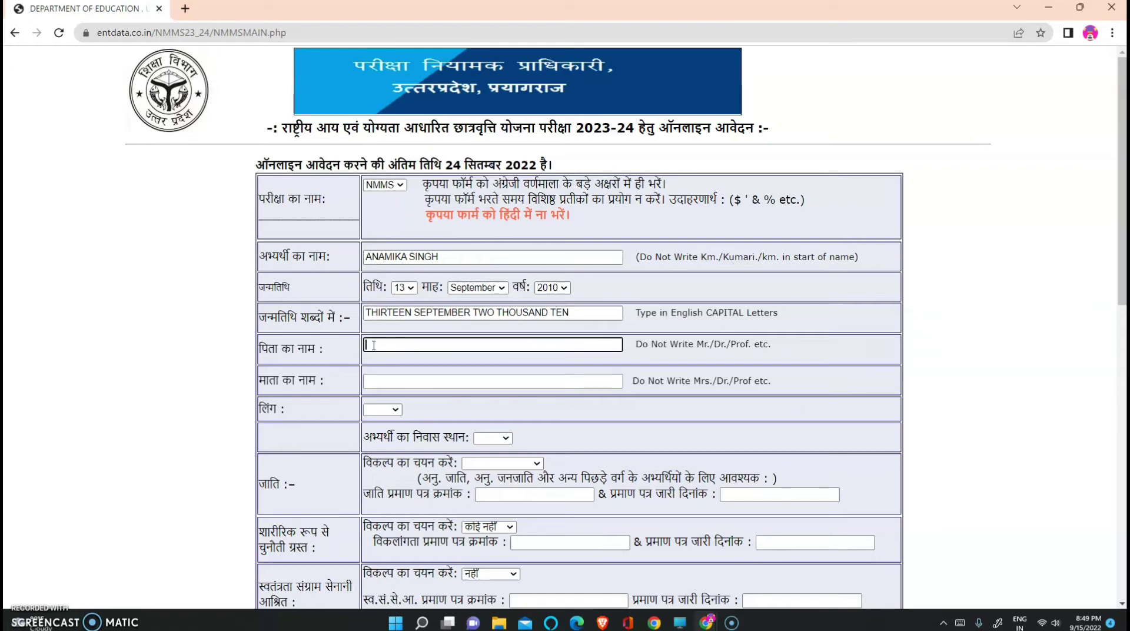
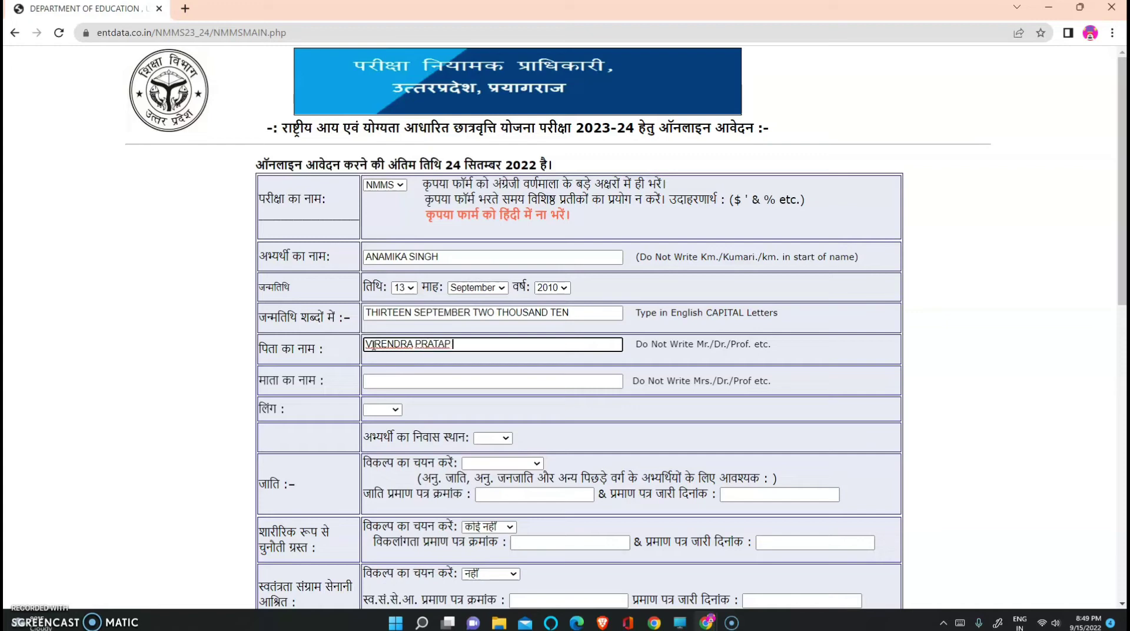
click(394, 381)
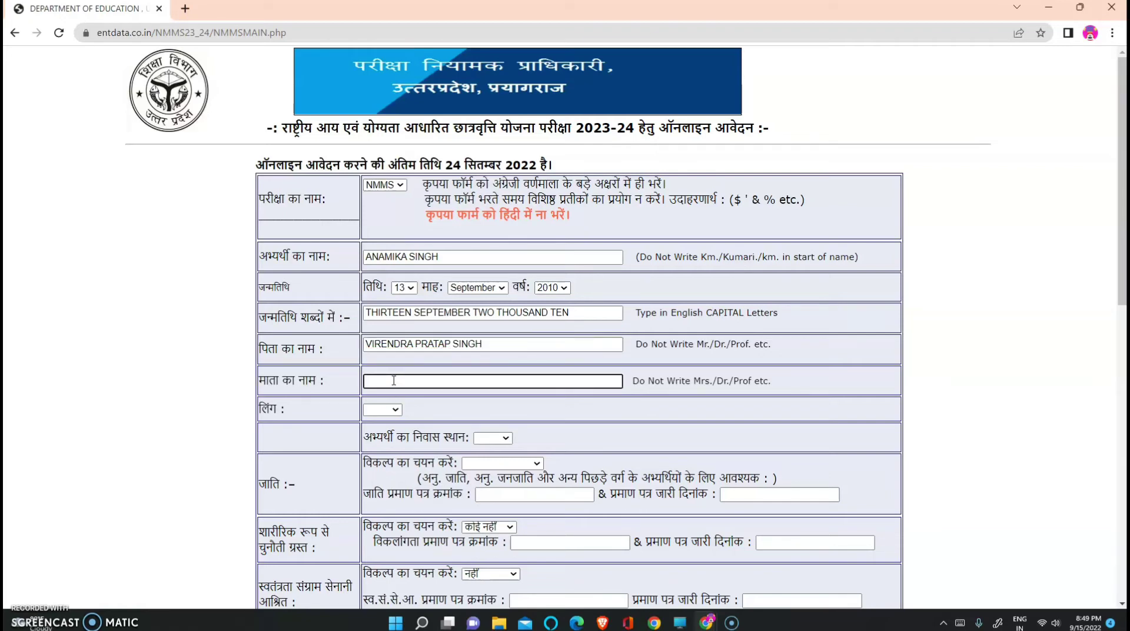
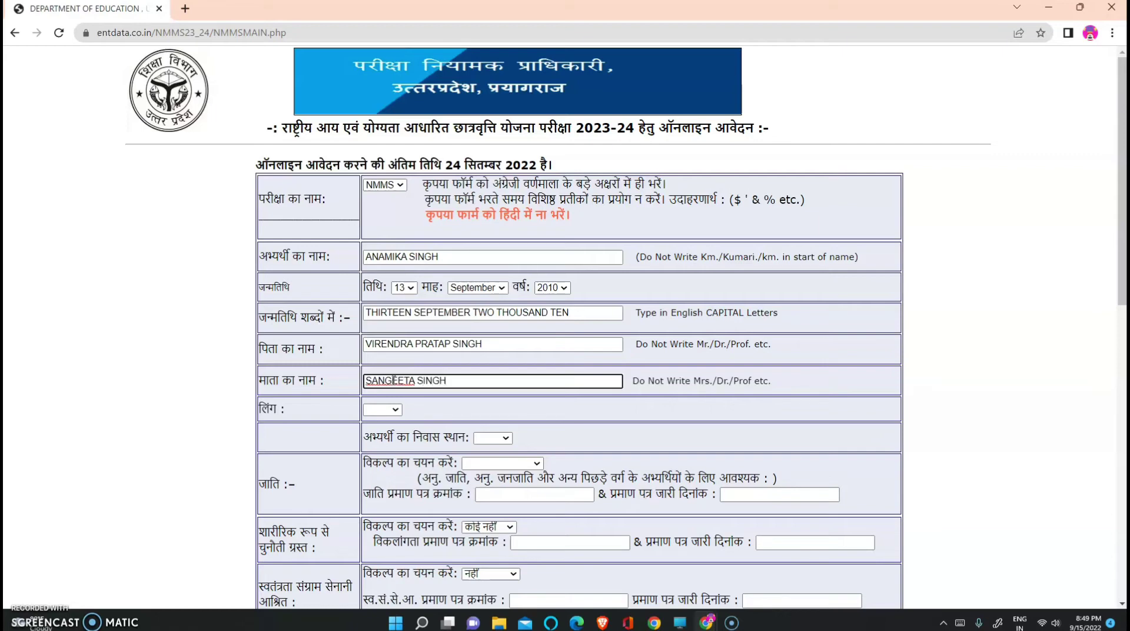
Set gender to महिला and residence area to शहरी
click(397, 412)
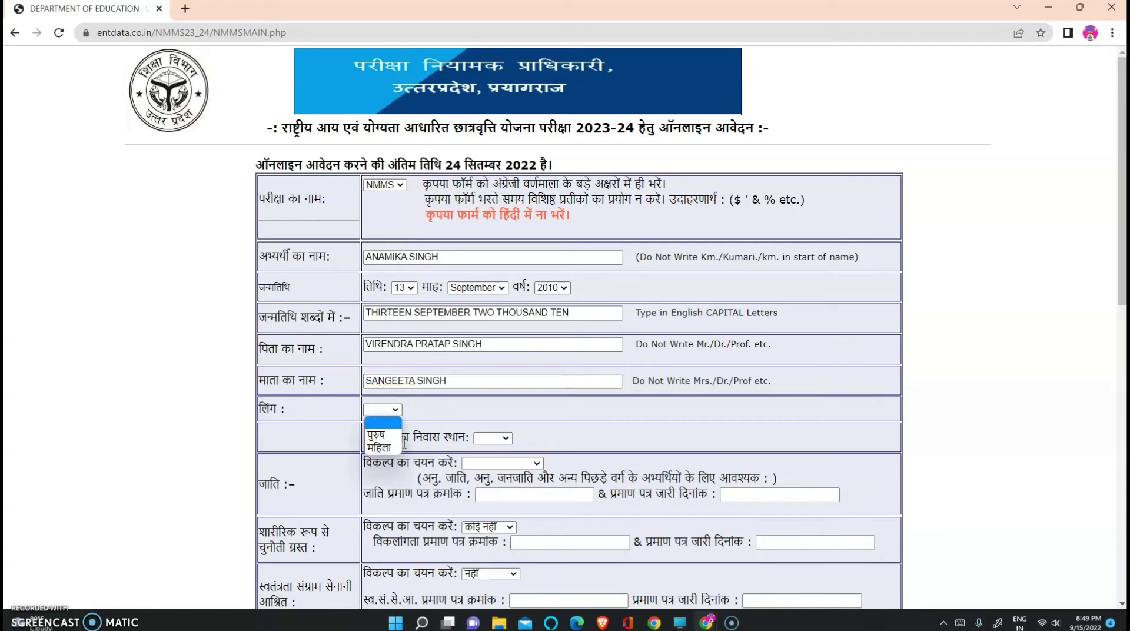
click(389, 450)
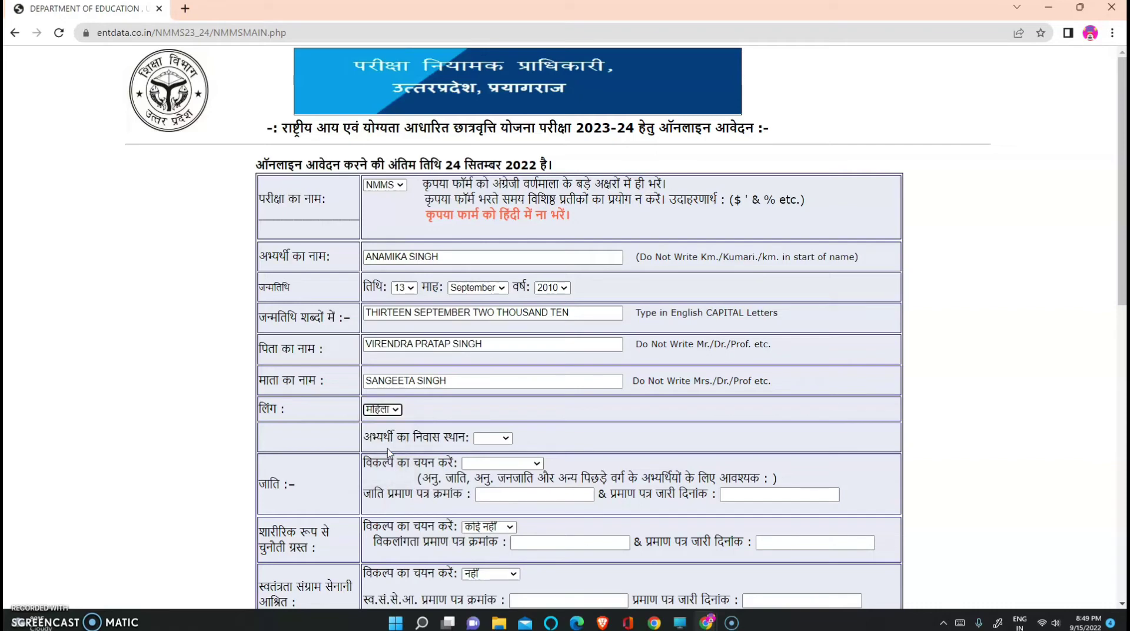
click(509, 445)
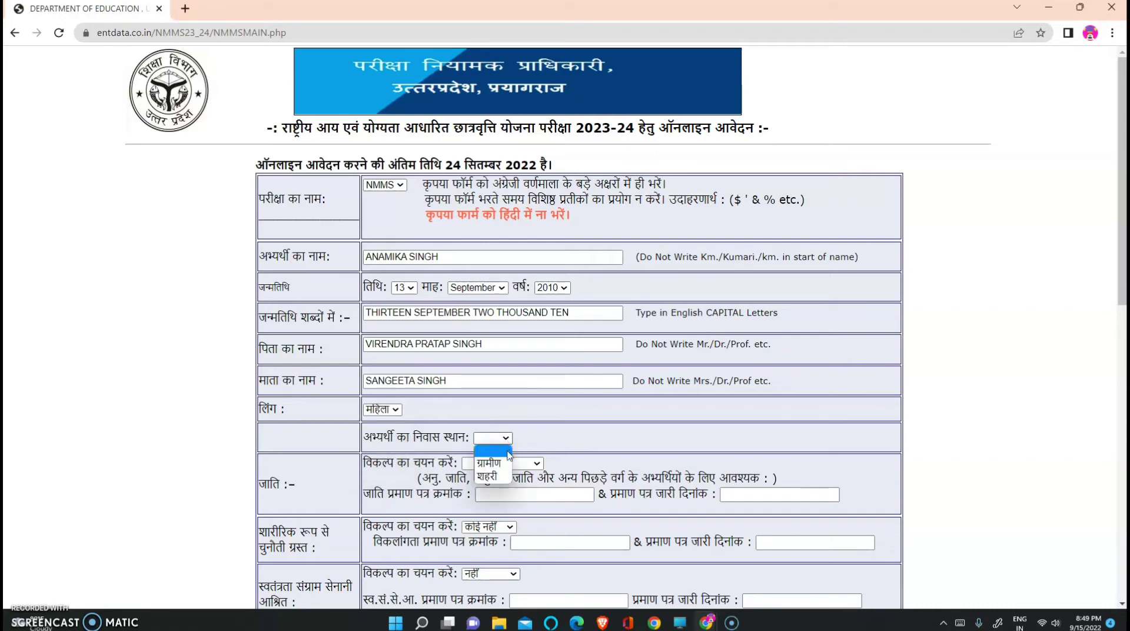
click(499, 478)
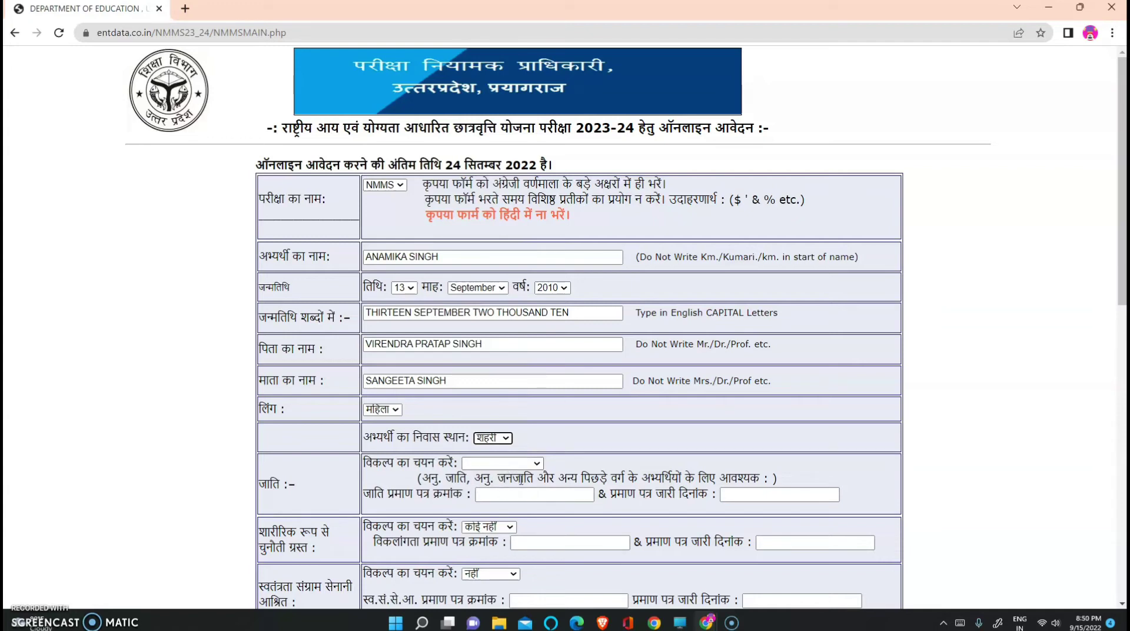
Select caste अन्य पिछड़ा वर्ग, enter the certificate number and issue date 12/09/2022
click(537, 466)
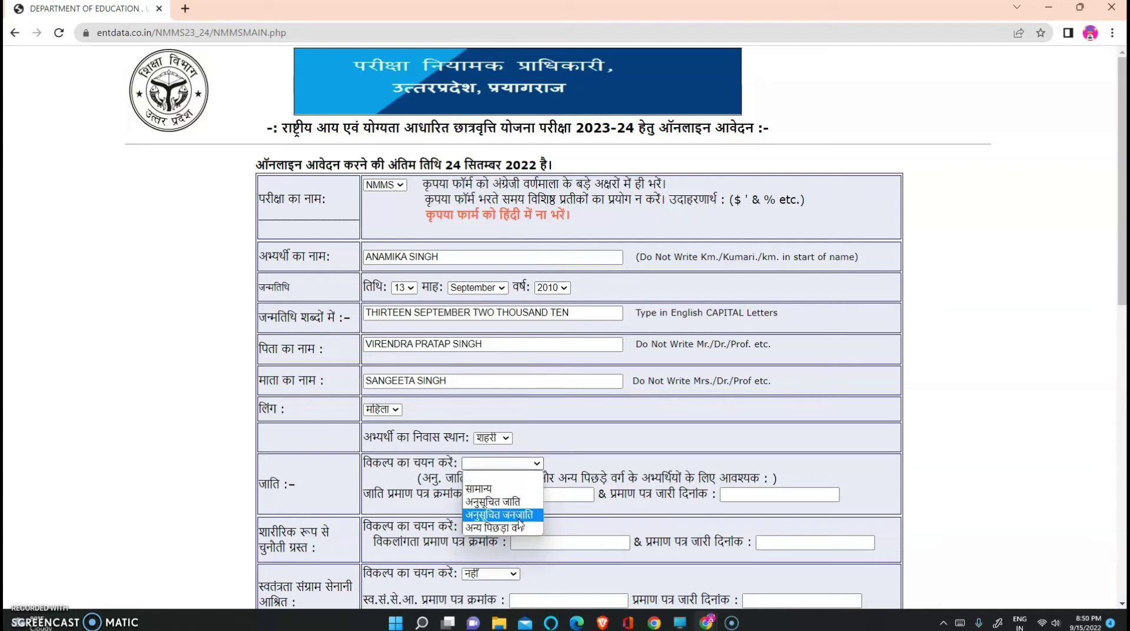
click(520, 528)
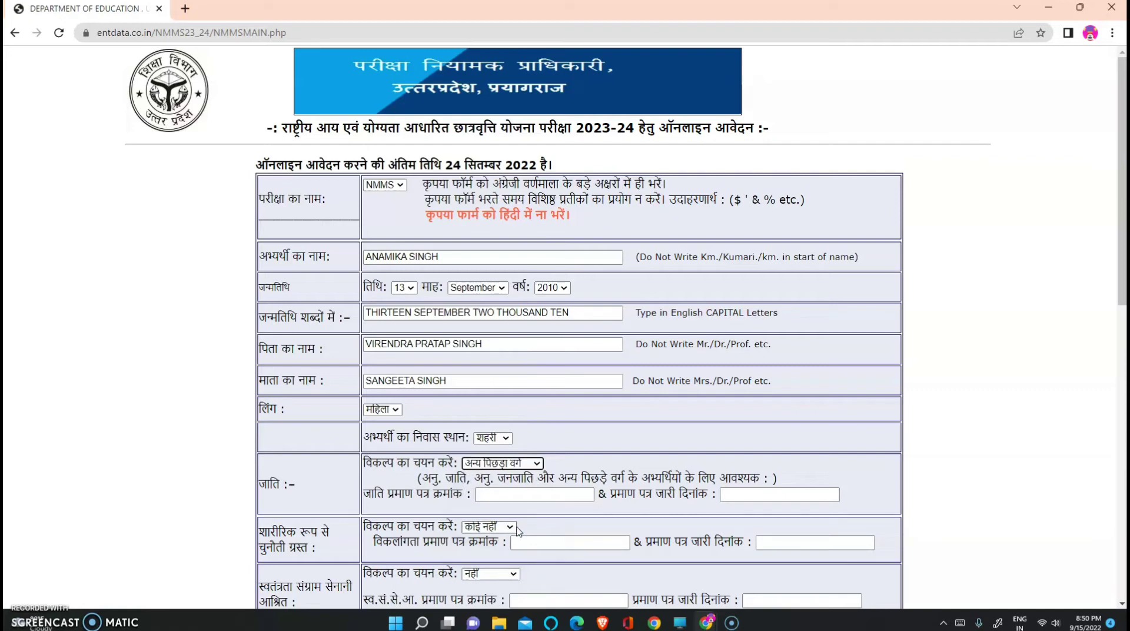
click(495, 494)
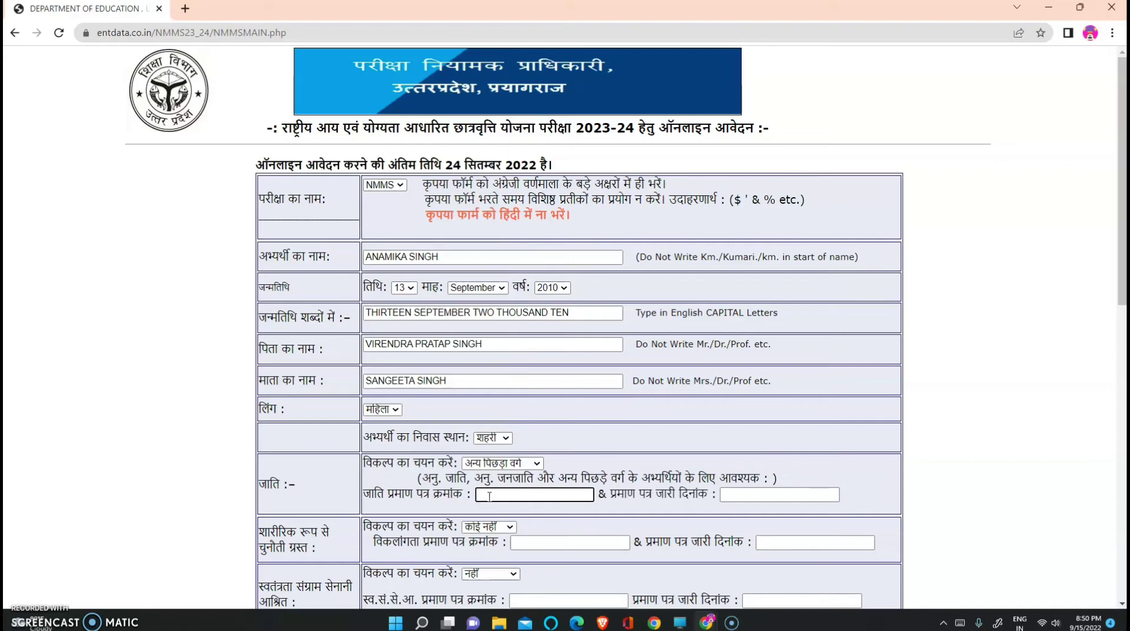
click(735, 495)
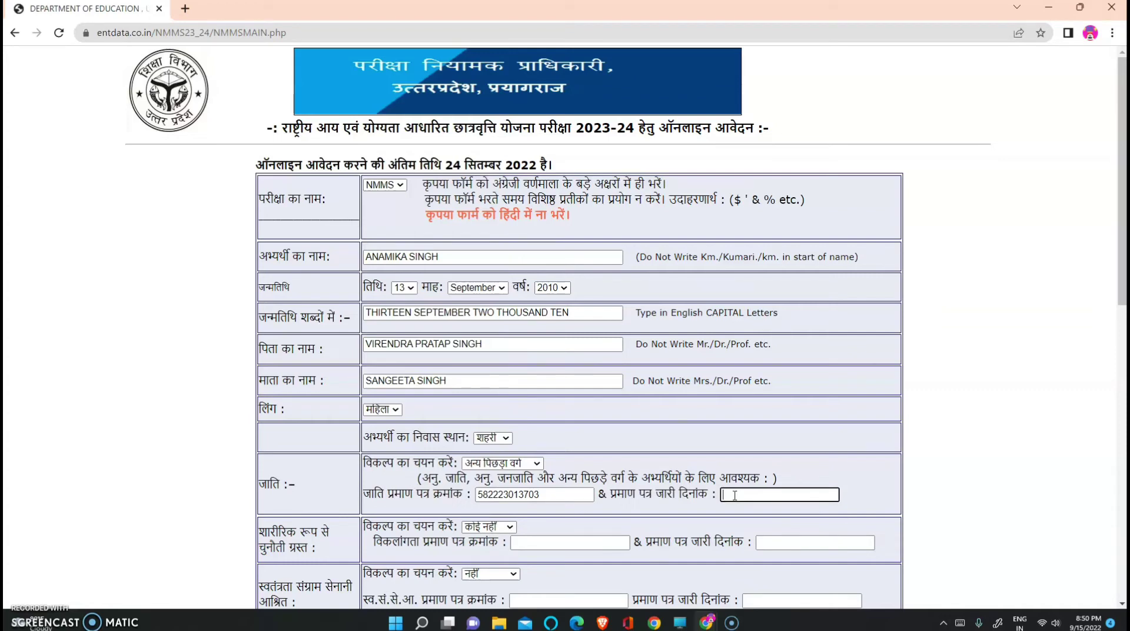
text(12/09/2022)
Type the candidate's village address as the correspondence address, correcting its spelling
scroll(473, 532, down, 2)
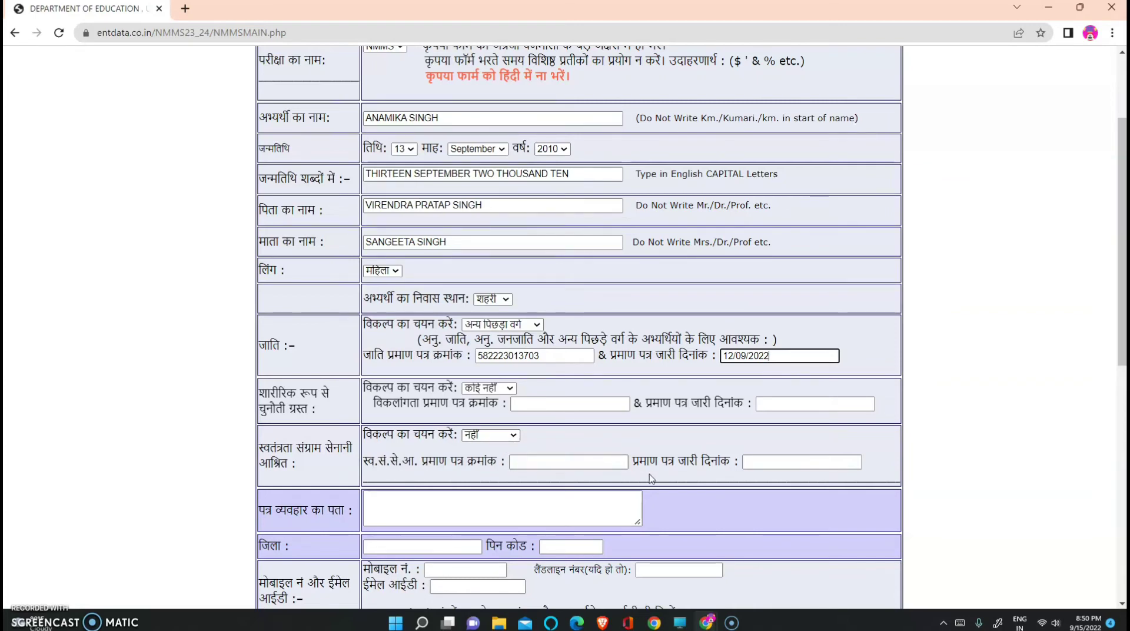
scroll(447, 424, down, 2)
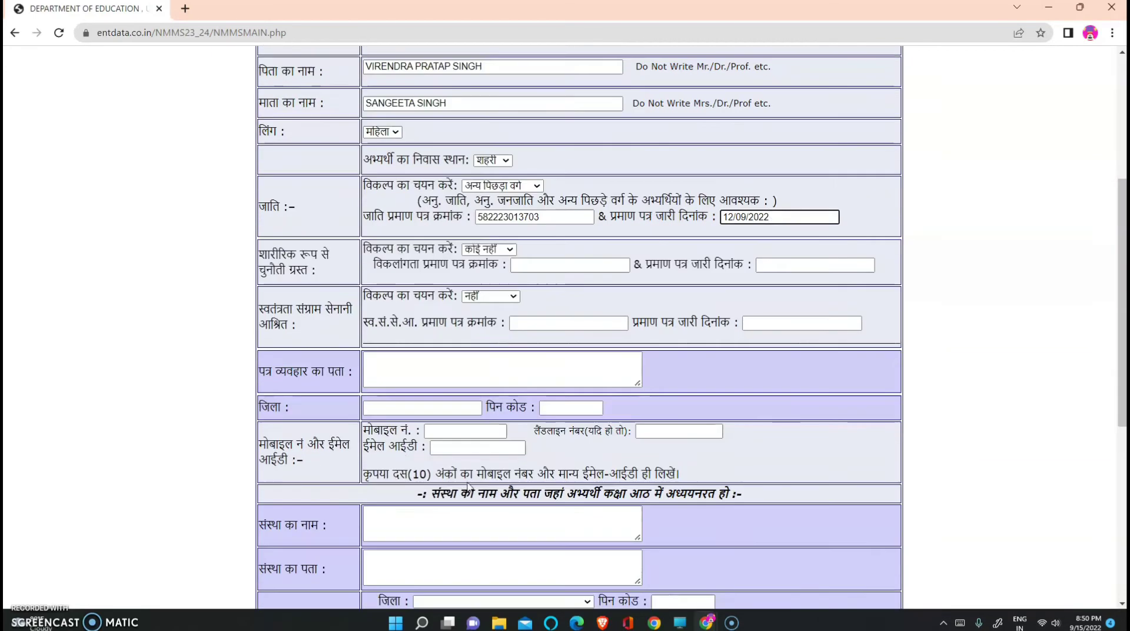
click(383, 363)
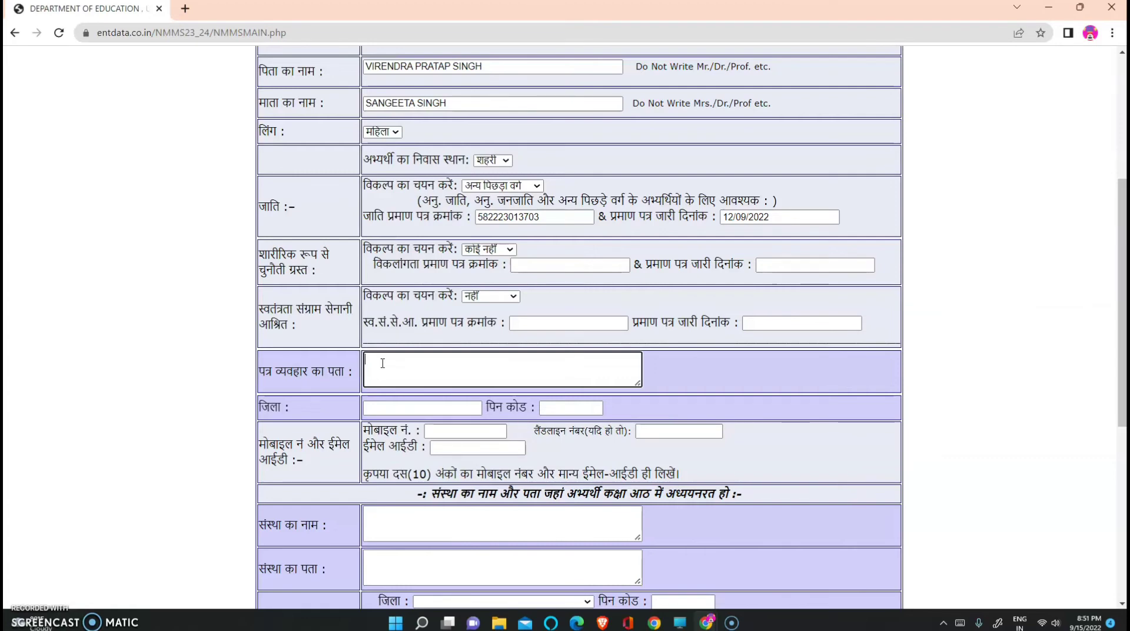
key(Left)
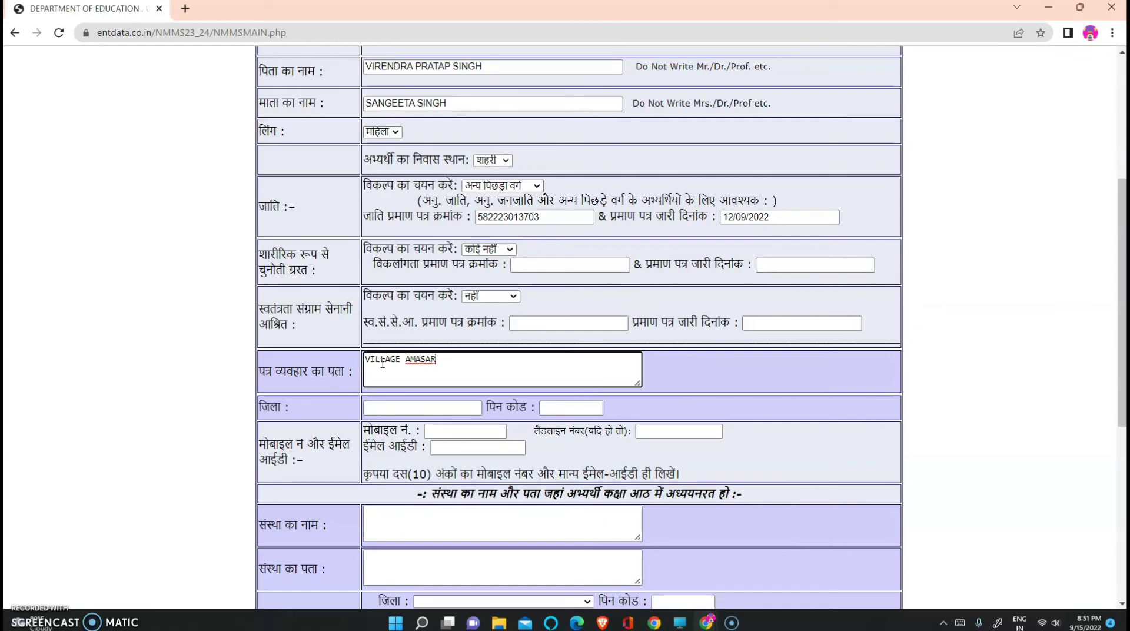
key(Left)
key(Left)
key(Left)
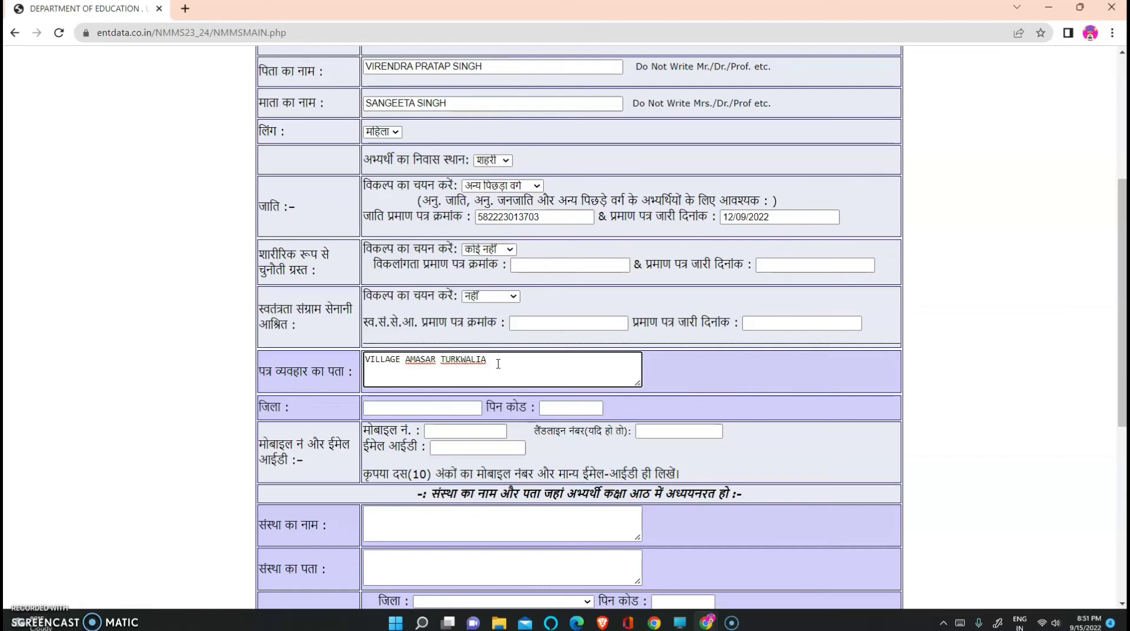
Enter district GORAKHPUR plus the PIN code, mobile number and e-mail ID
click(394, 407)
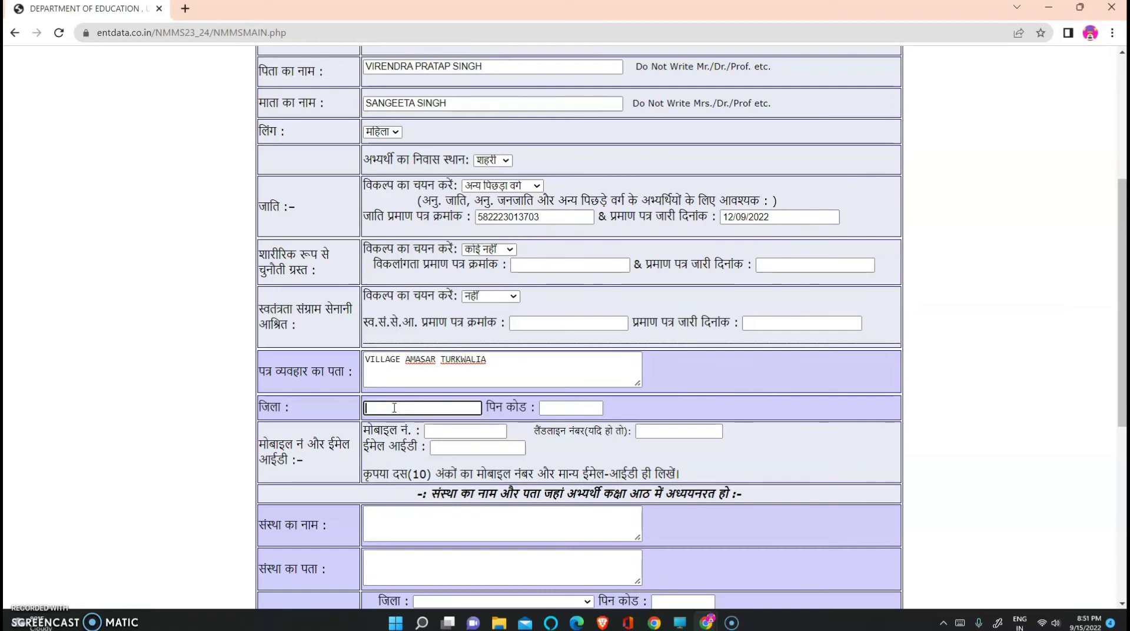
text(GORA)
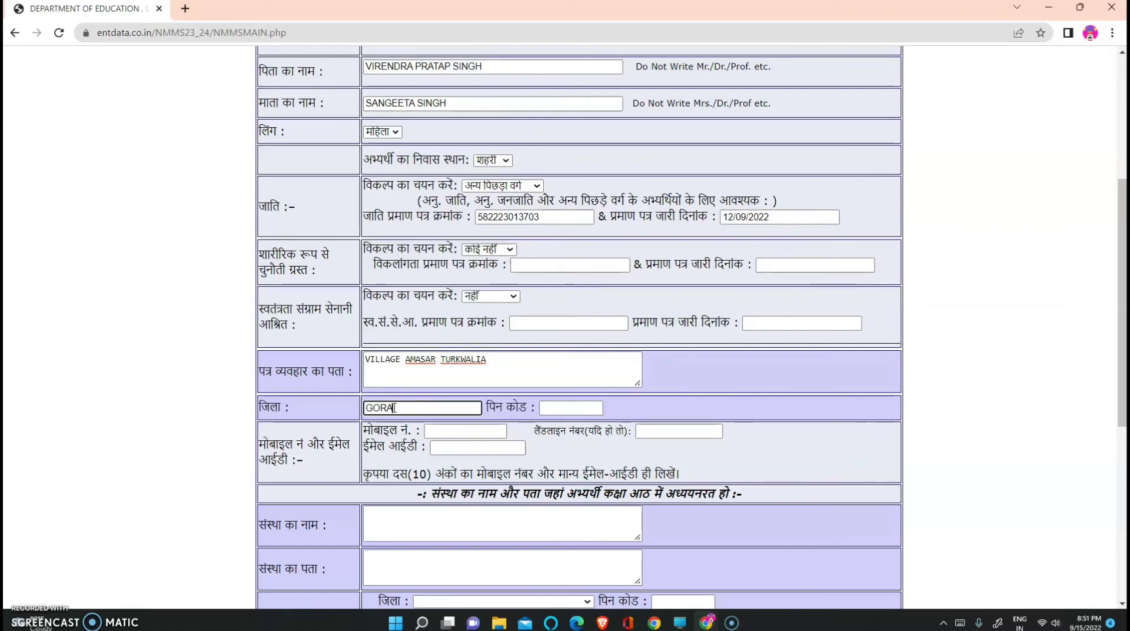
text(KHPUR)
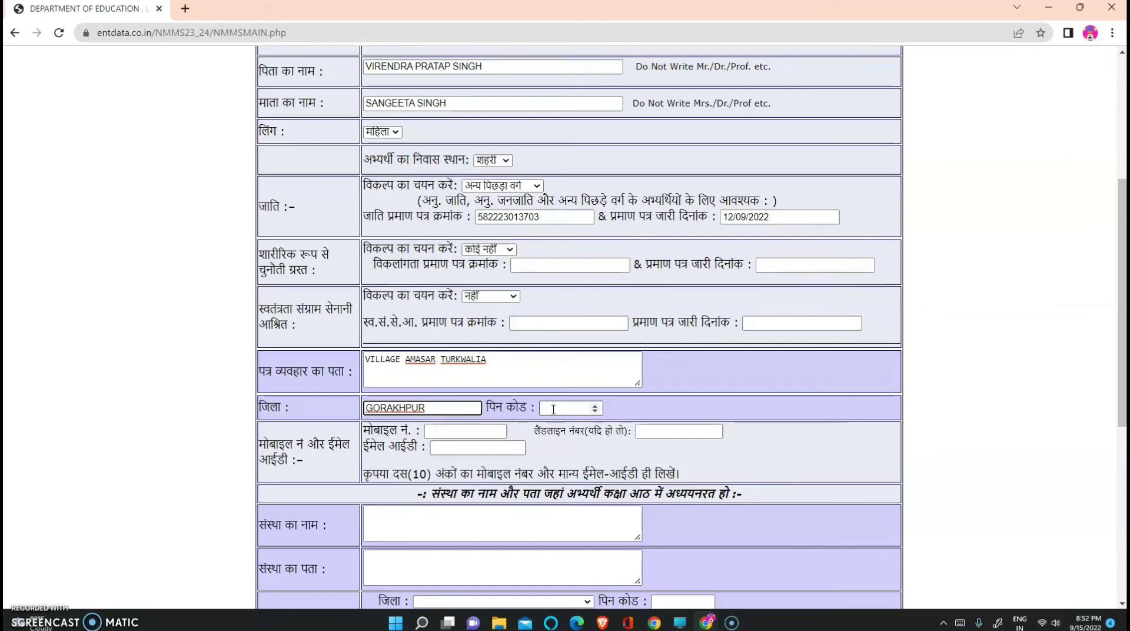
click(553, 409)
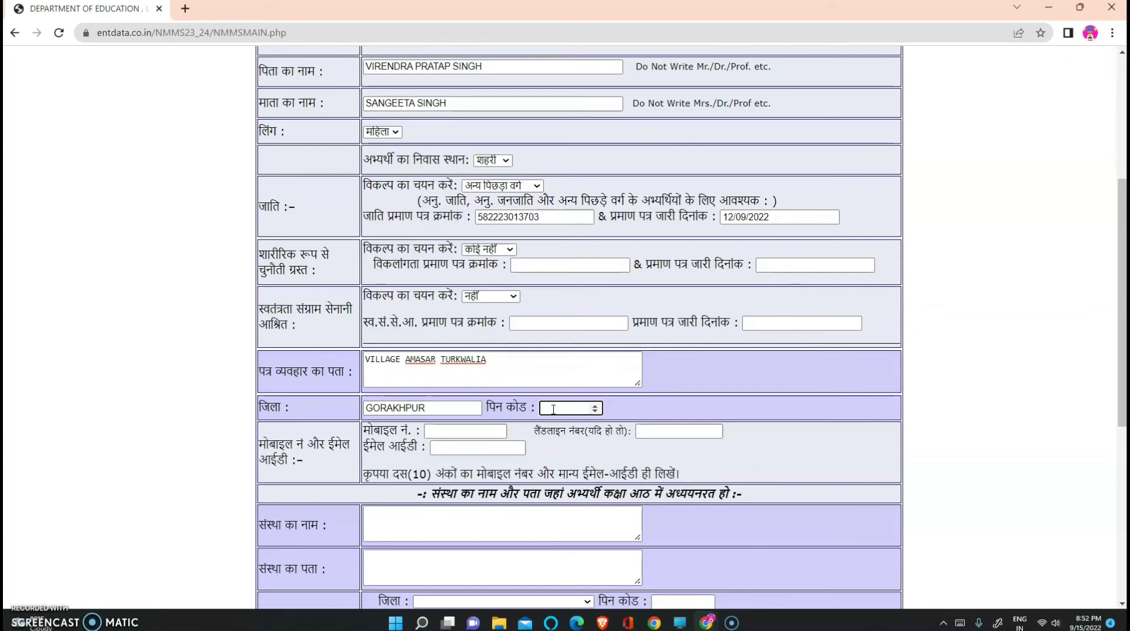
text(273165)
click(452, 433)
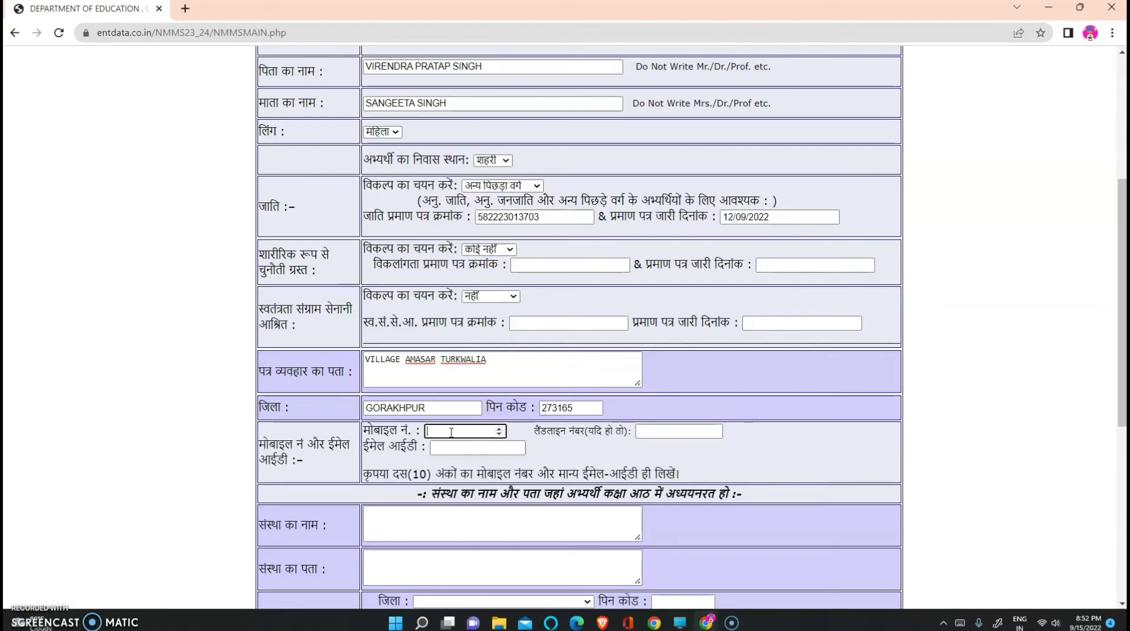
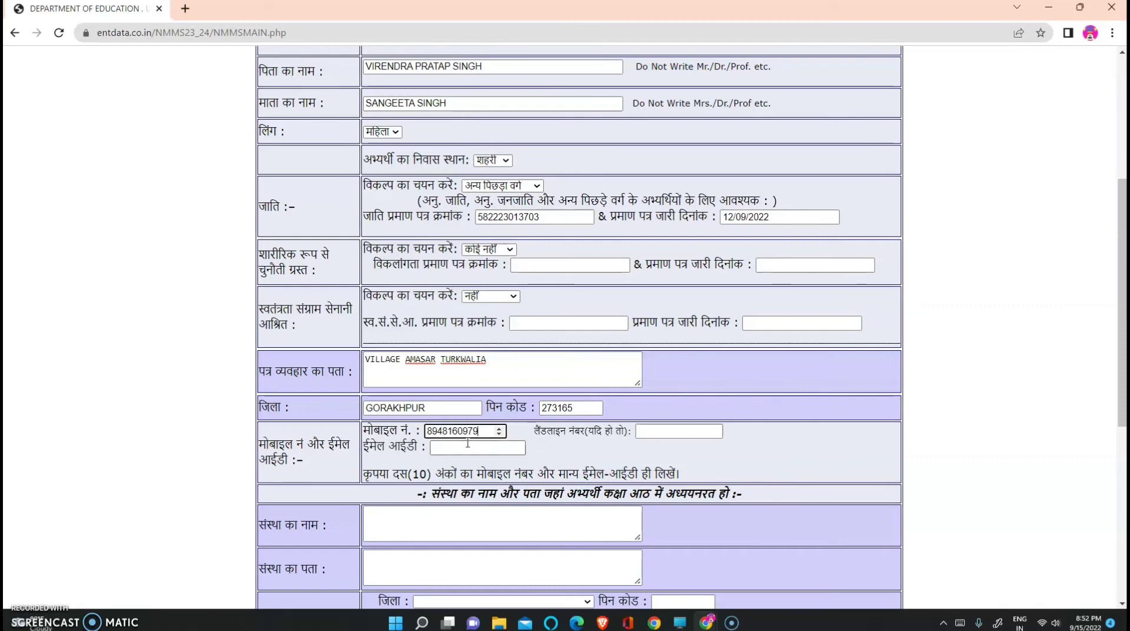
click(447, 449)
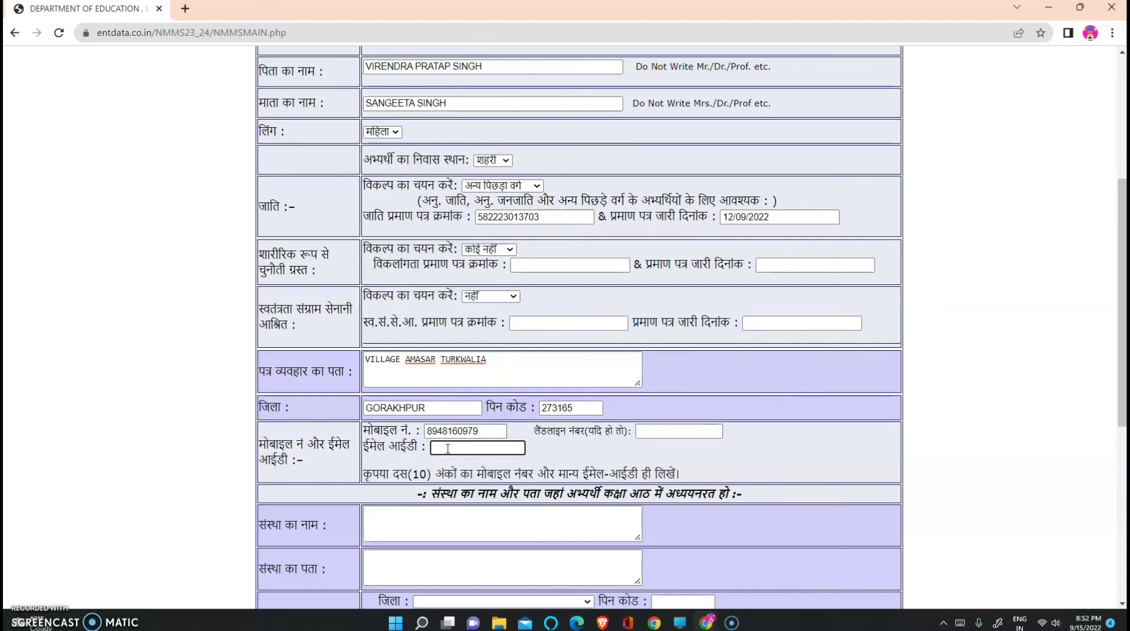
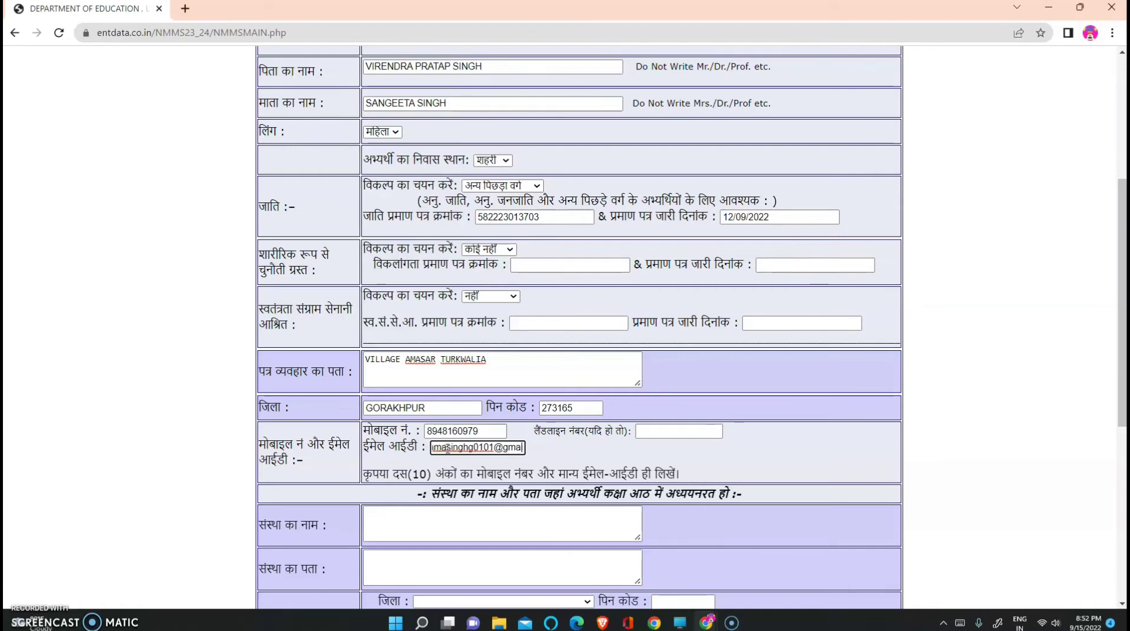
Enter school name N E RAILWAY GIRLS INTER COLLEGE and address BAULIA RAILWAY COLONY
scroll(531, 462, down, 2)
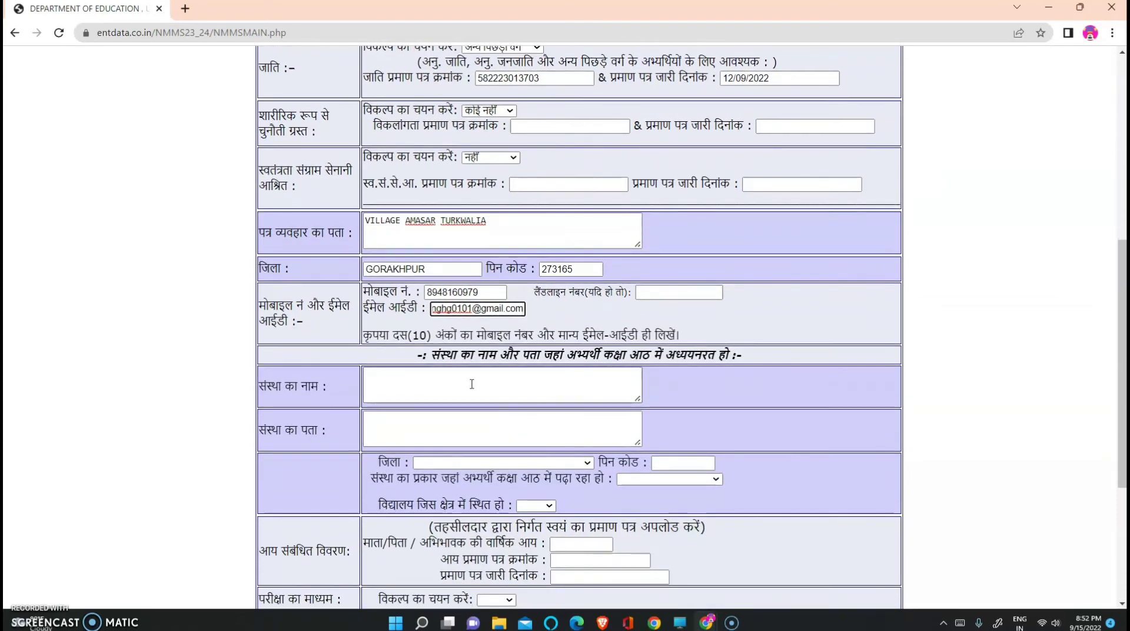
click(386, 390)
text(N )
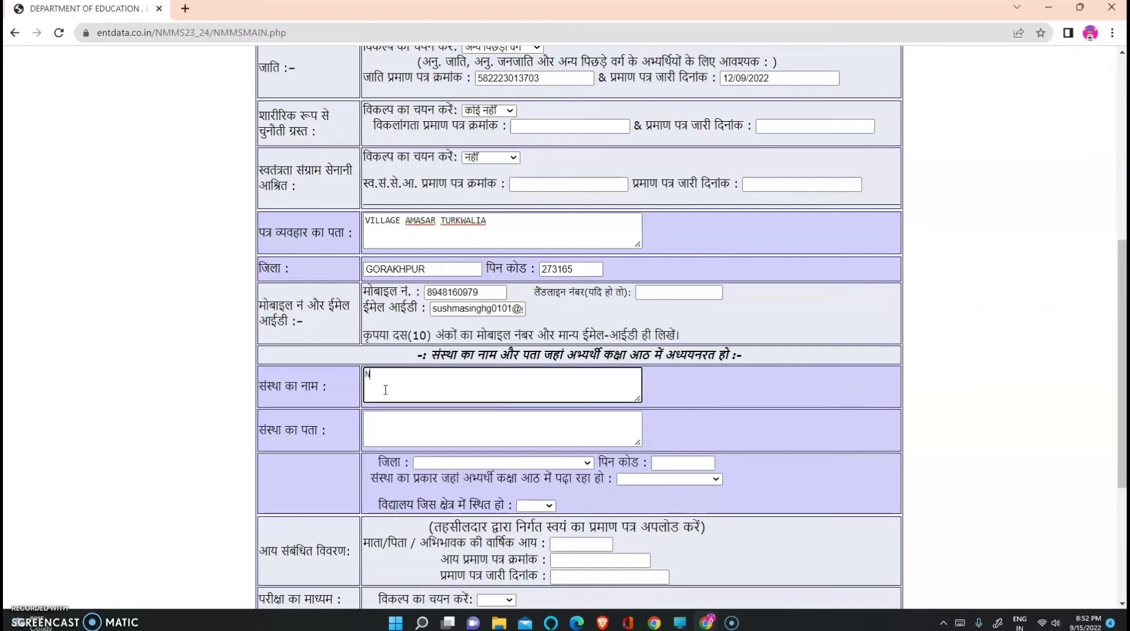
text(E RAILWAY GIRLS INTER COLLEGE)
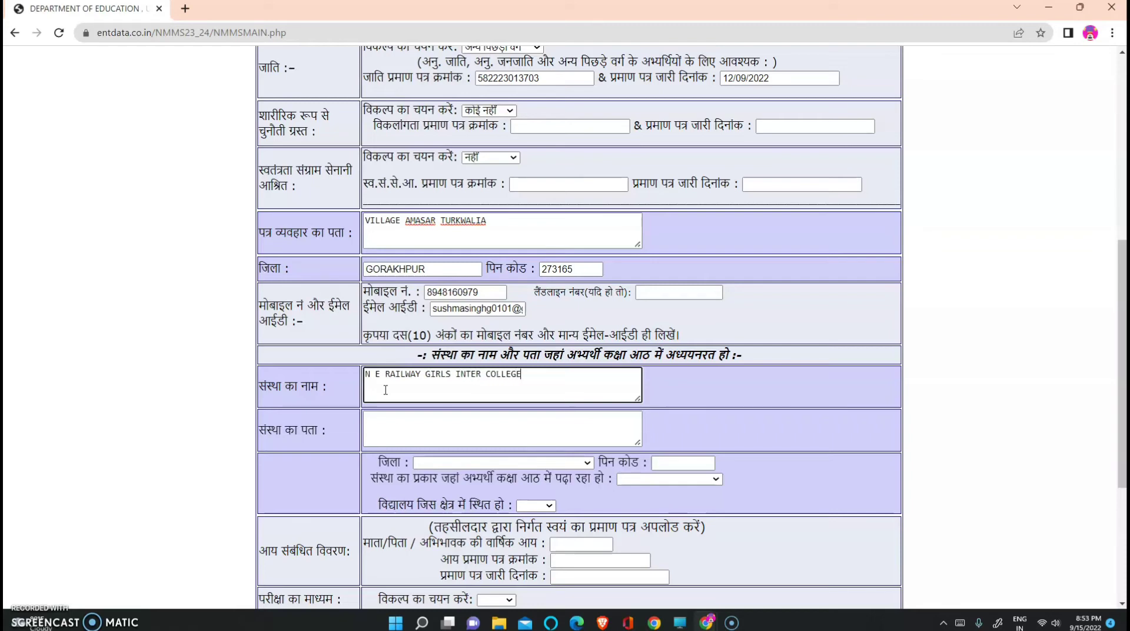
click(389, 430)
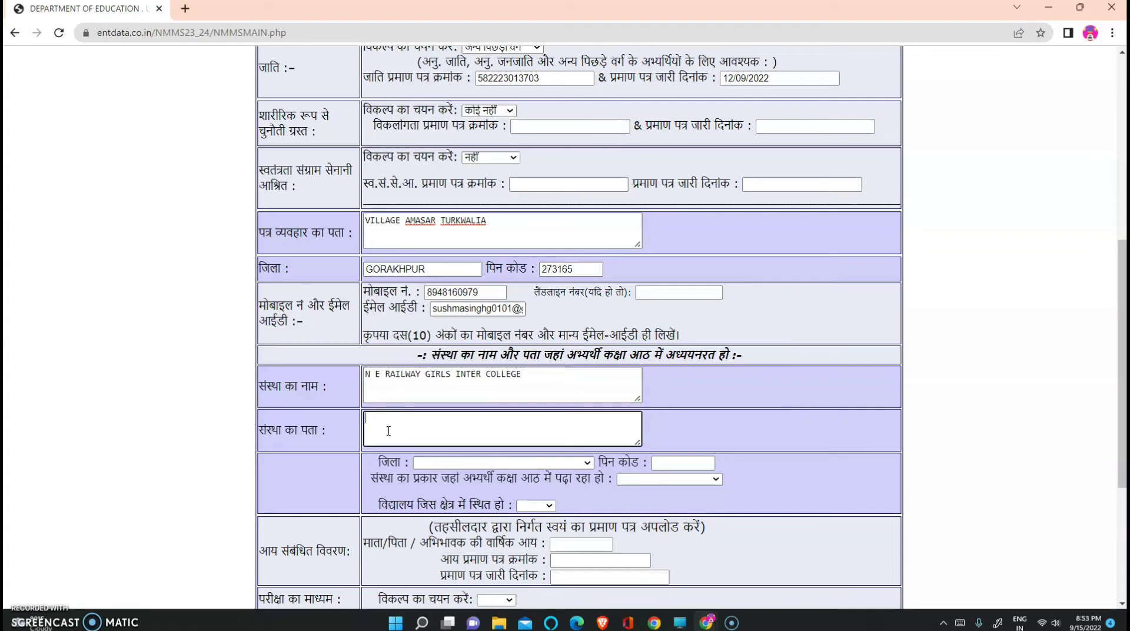
text(BAULIA RAILWAY COLONY)
Choose Gorakhpur as the school's district
click(428, 463)
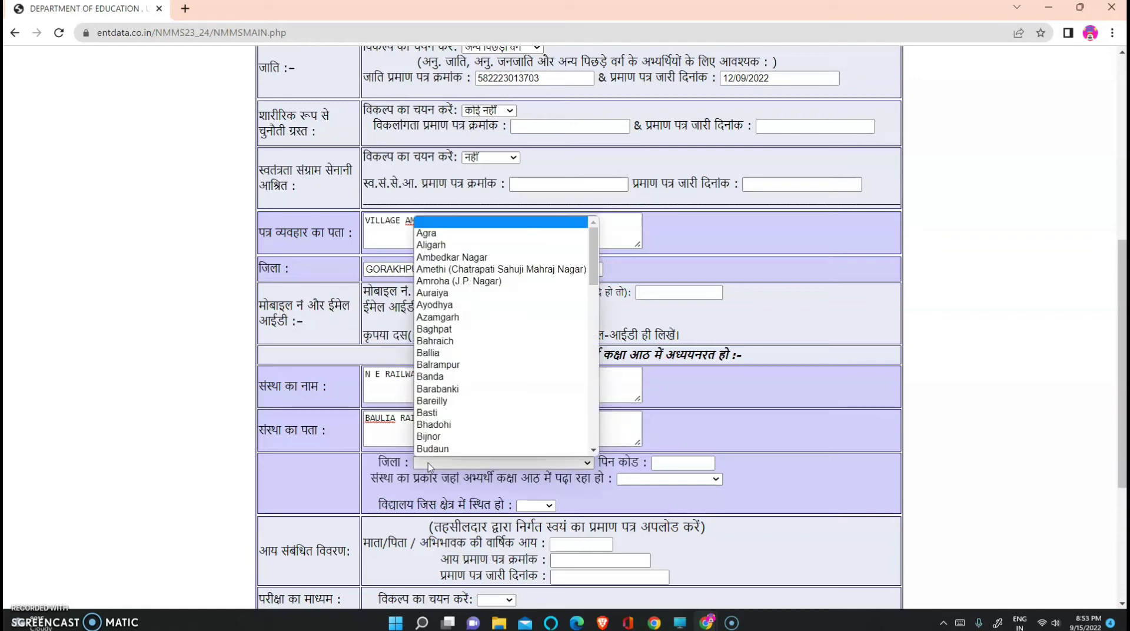
click(428, 463)
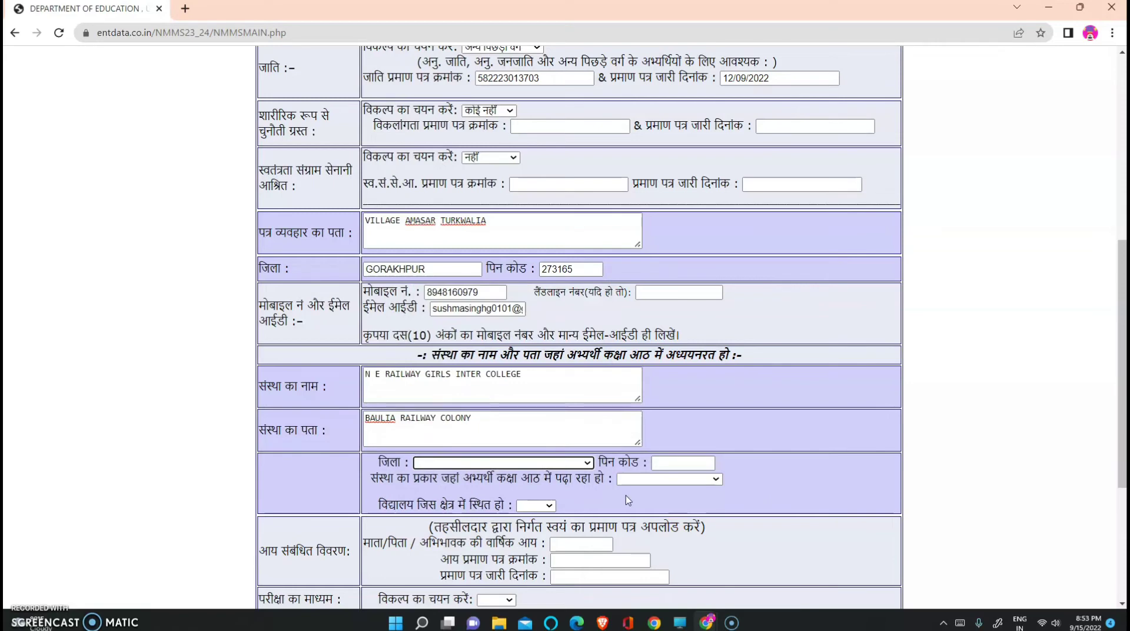
click(589, 463)
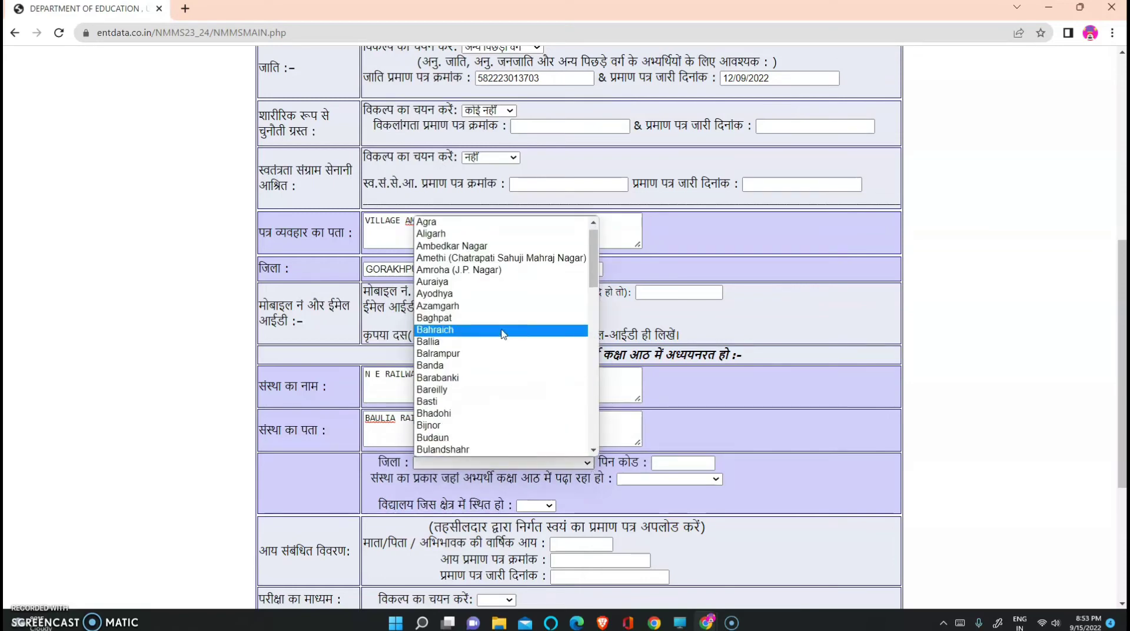
key(g)
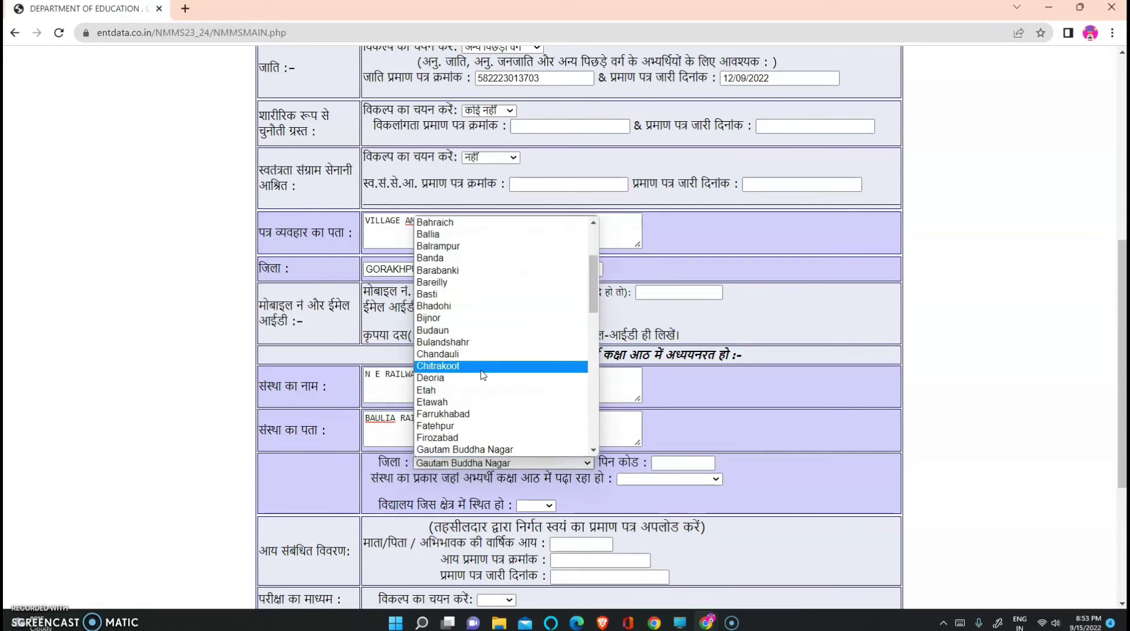
scroll(459, 403, up, 3)
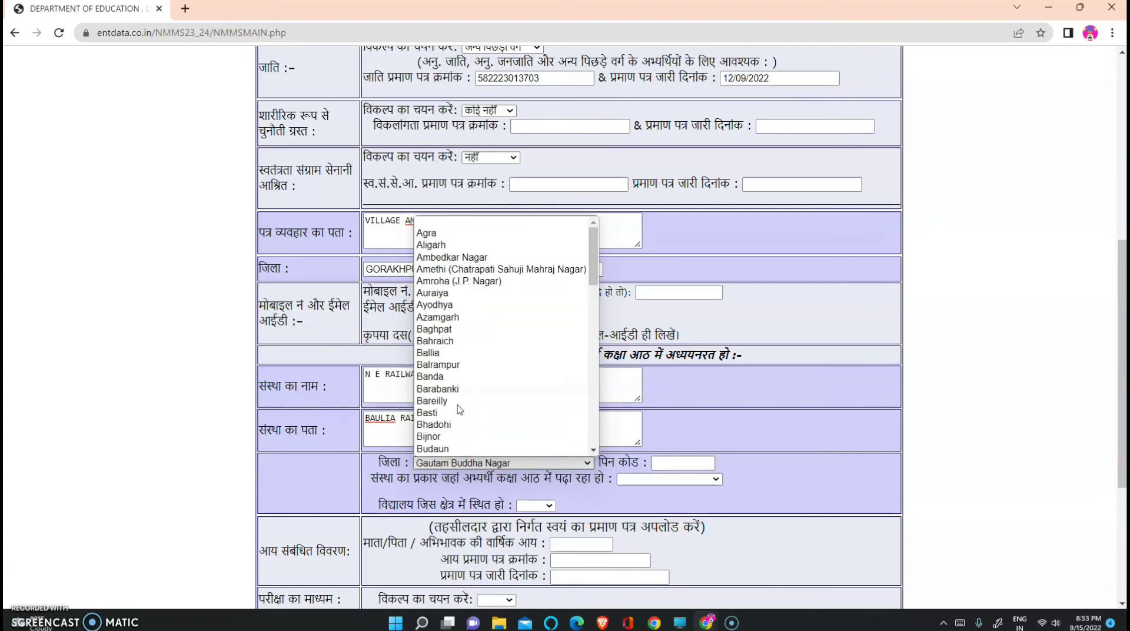
scroll(459, 410, down, 6)
scroll(460, 376, up, 4)
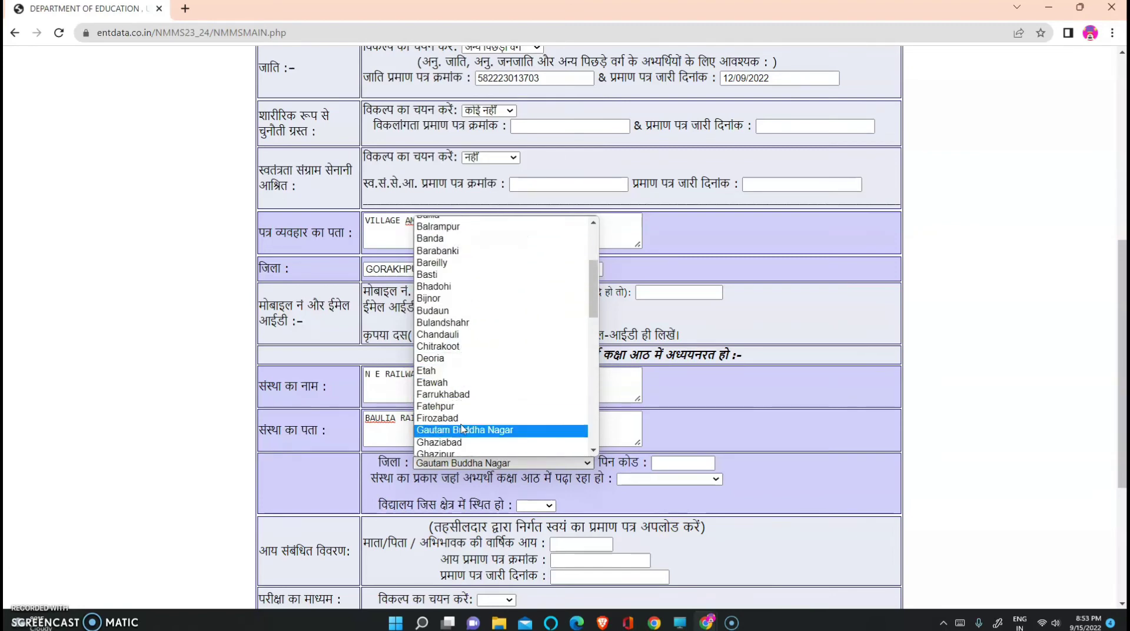
scroll(463, 430, down, 2)
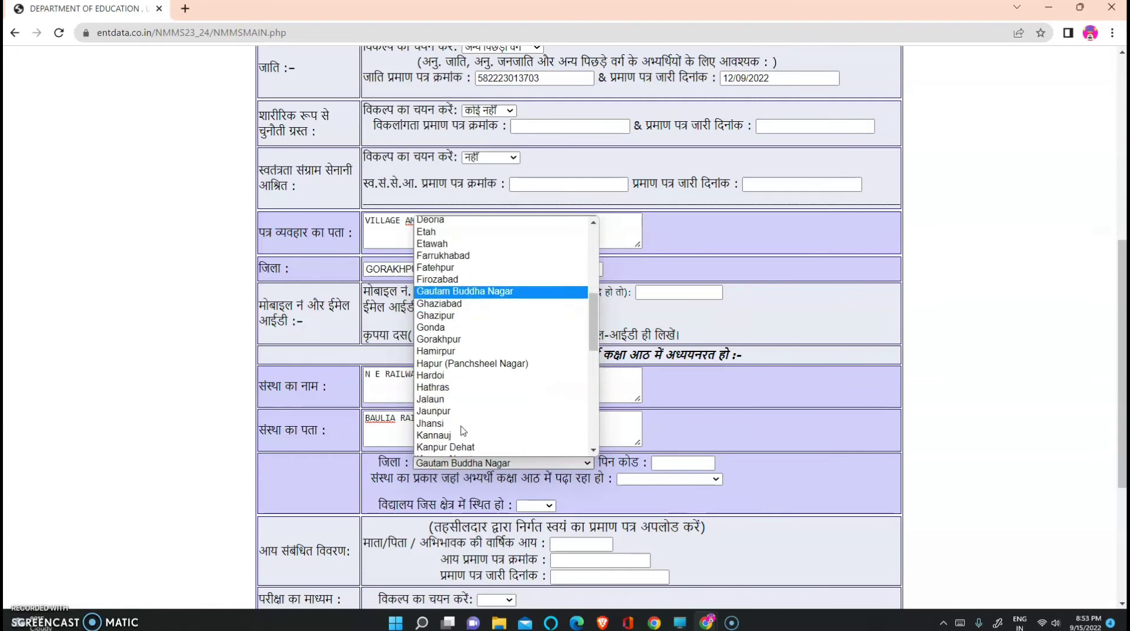
click(458, 340)
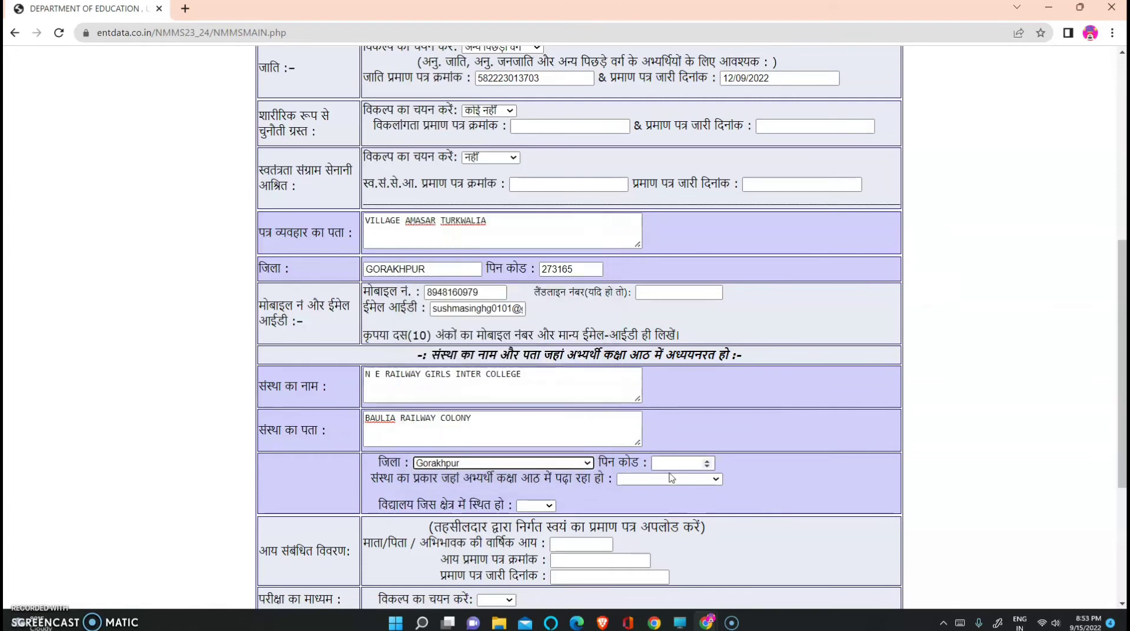
click(709, 466)
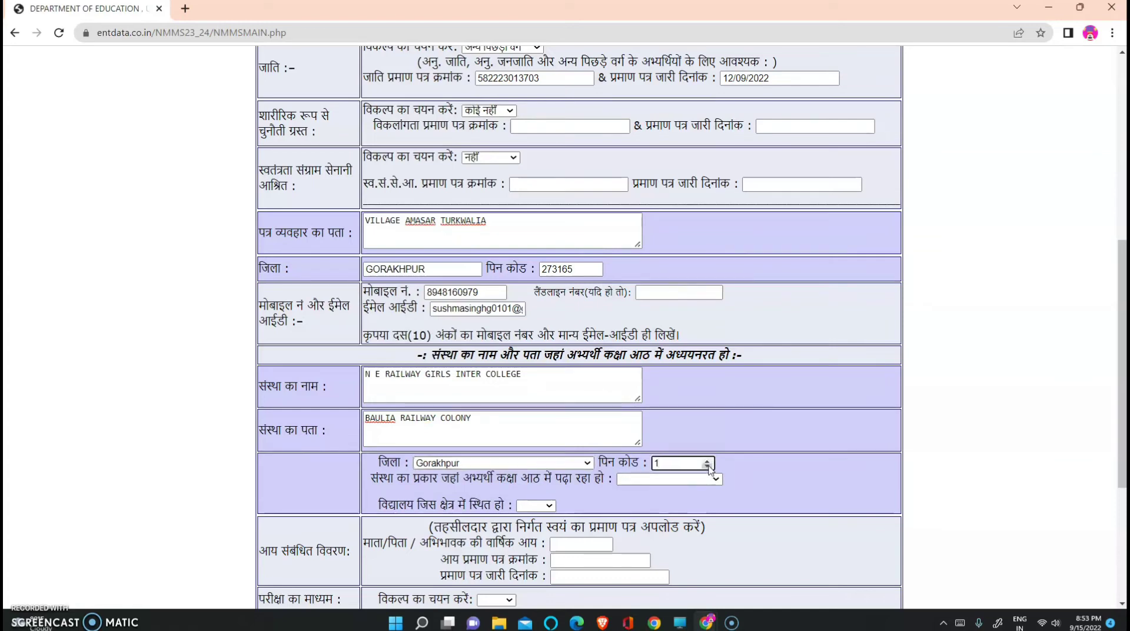
text(2)
key(BackSpace)
text(273012)
click(716, 480)
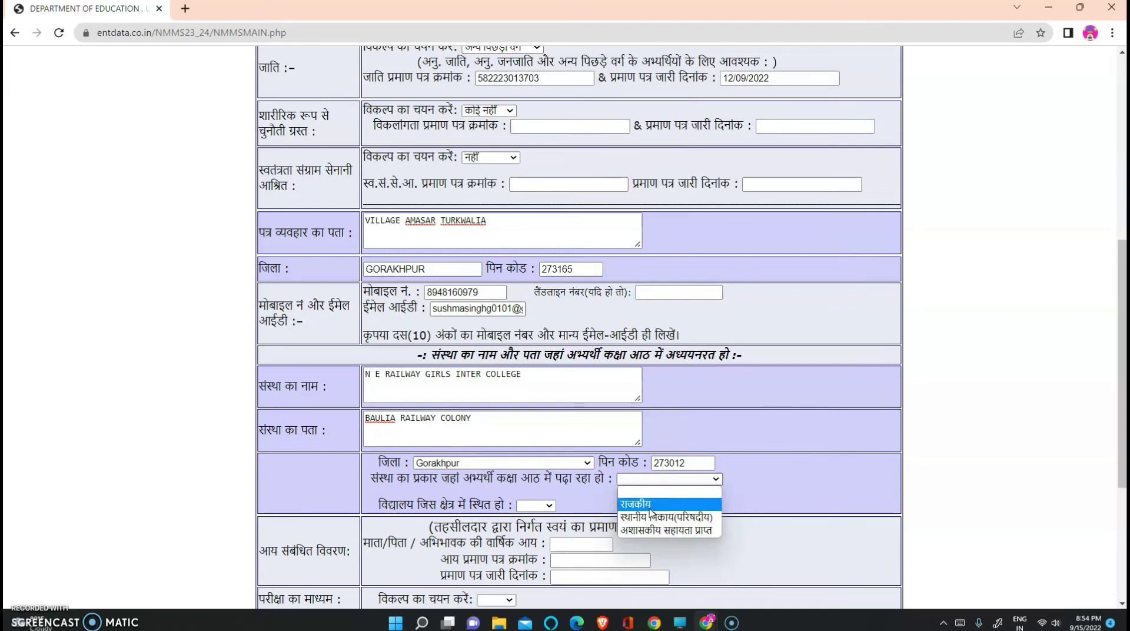
Set the school type to राजकीय and the school area to शहरी
click(650, 507)
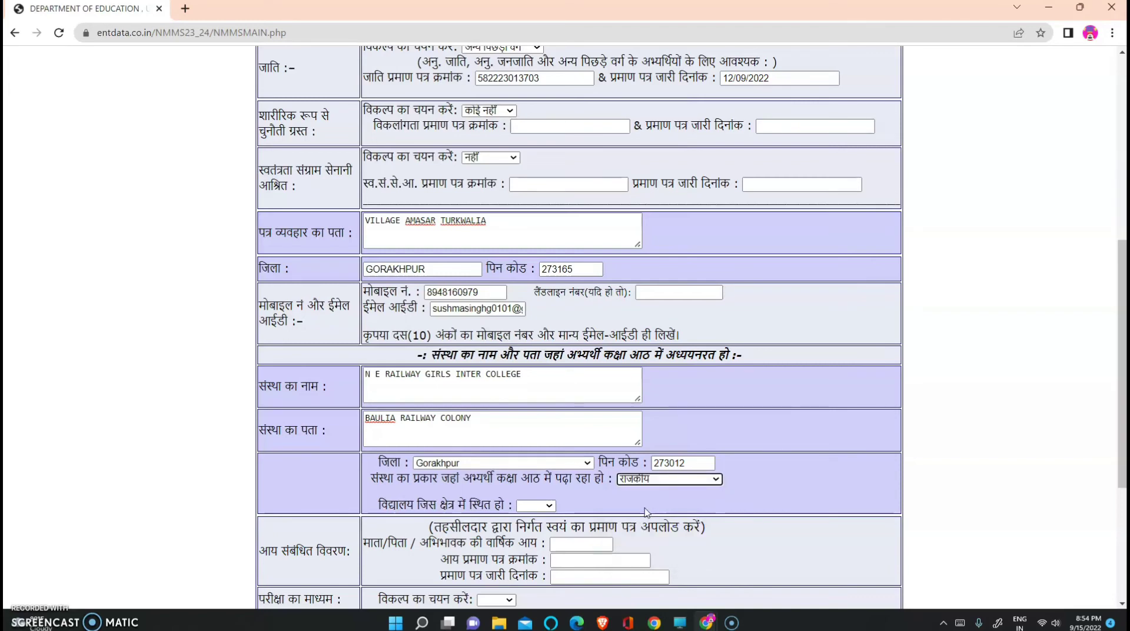
click(549, 507)
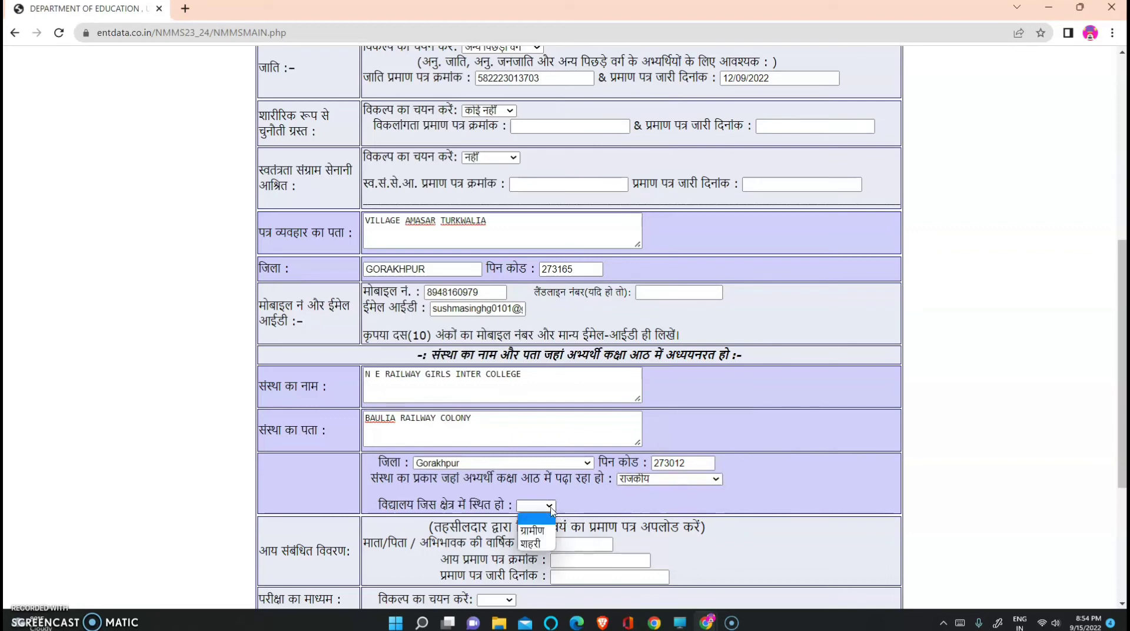
click(532, 544)
scroll(540, 550, down, 2)
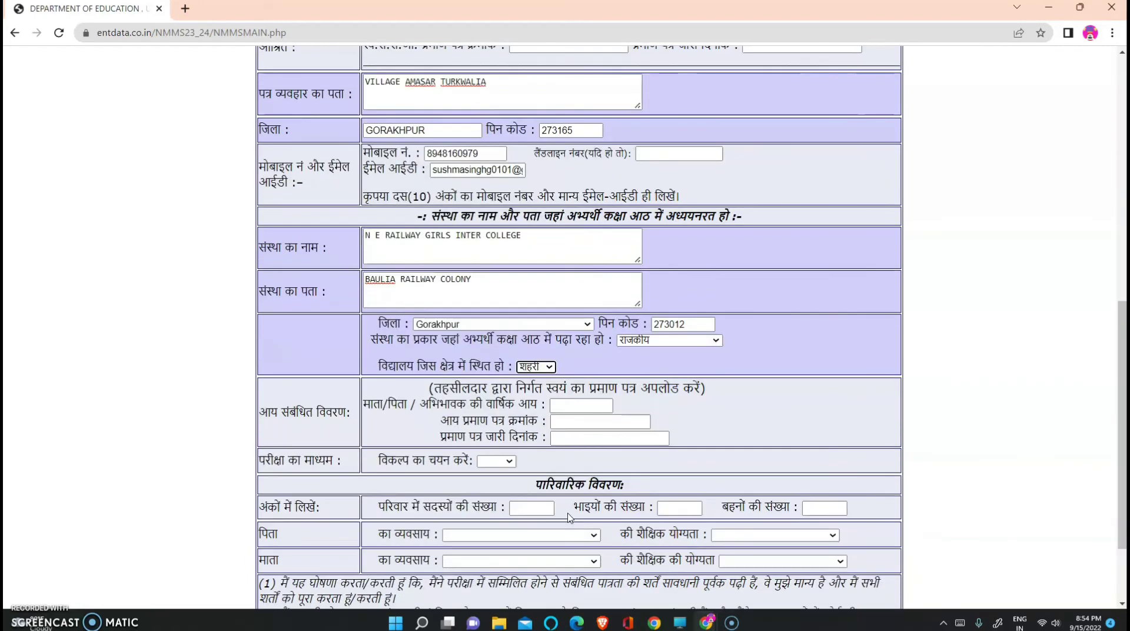
click(569, 406)
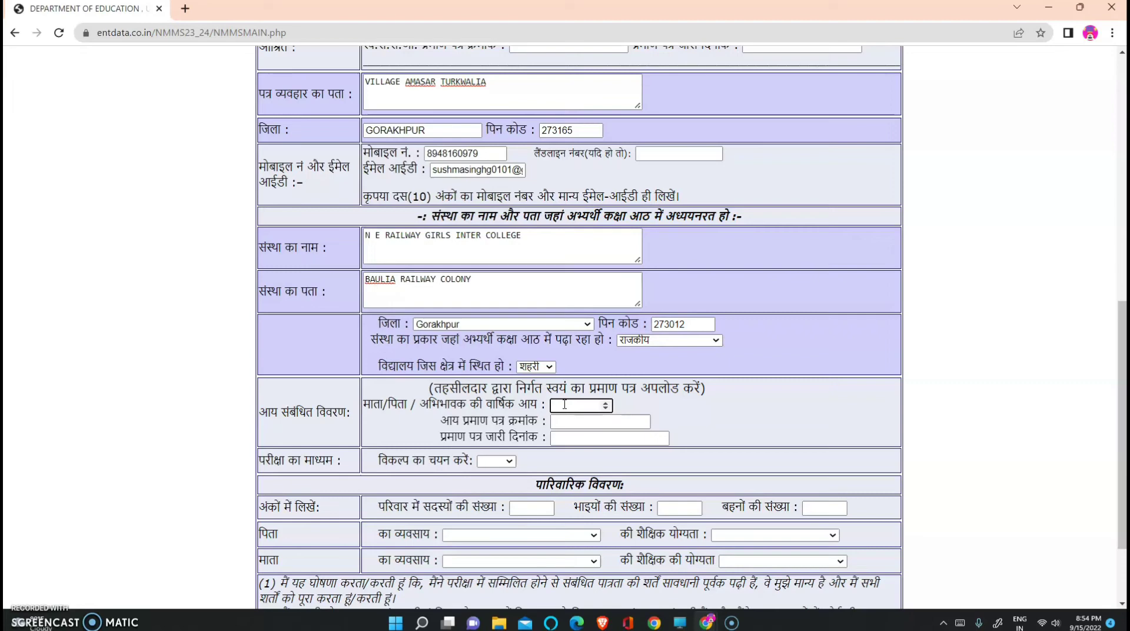
Enter annual income 46000, the income certificate number, and issue date 12/09/2022
text(46000)
click(573, 422)
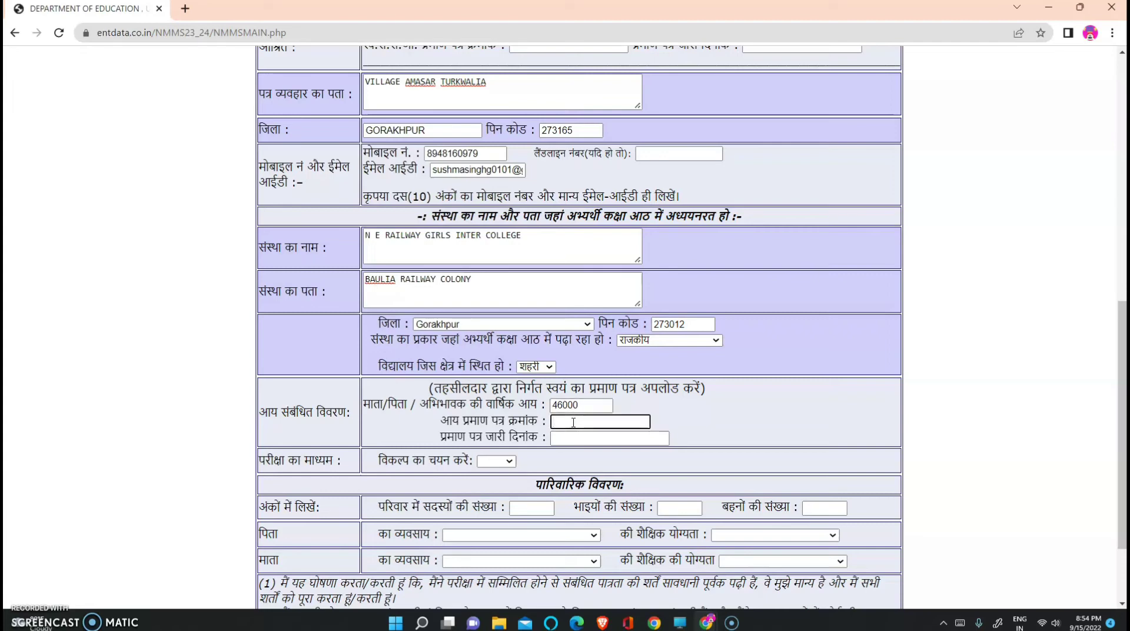
click(573, 439)
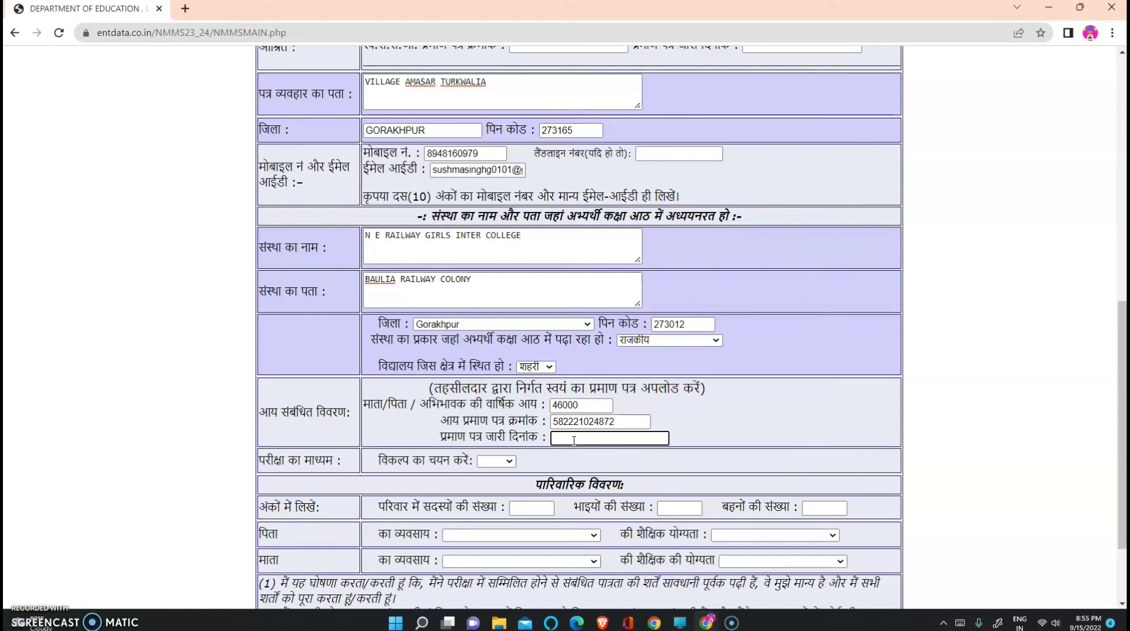
text(12/09/2022)
scroll(527, 475, down, 1)
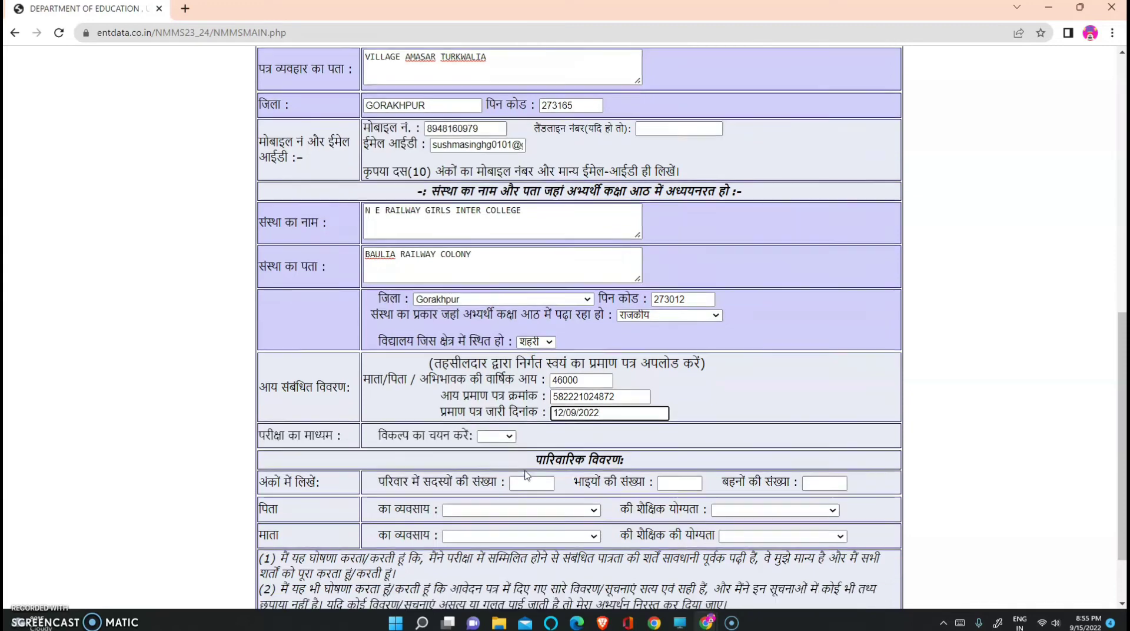
scroll(527, 476, down, 3)
click(510, 349)
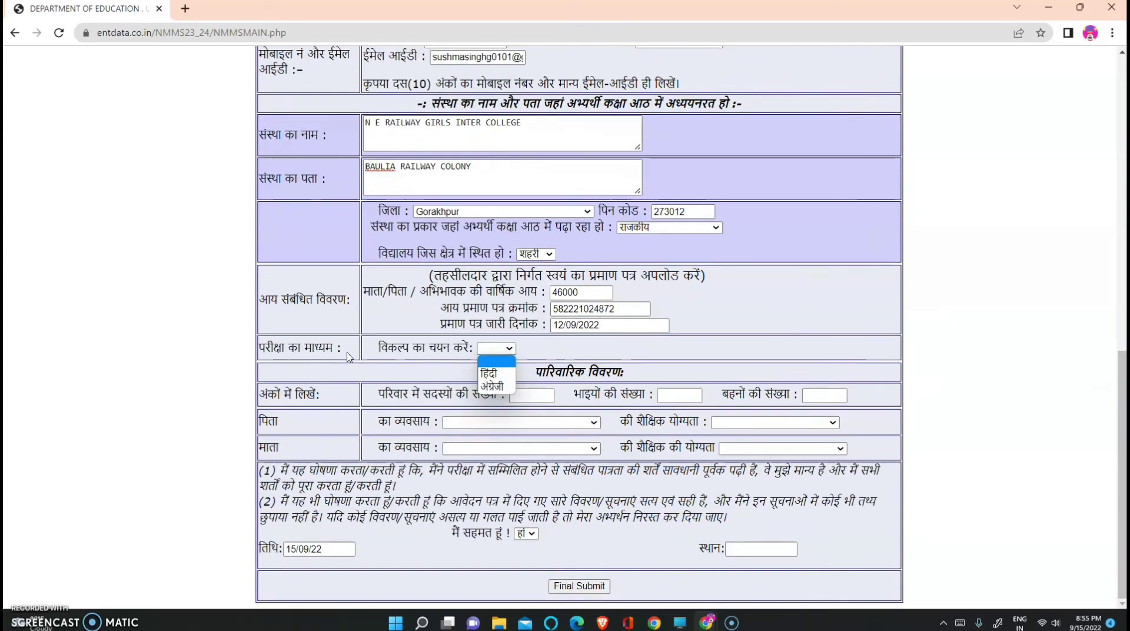
Choose हिंदी as exam medium and enter 8 family members, 02 brothers, 03 sisters
click(499, 377)
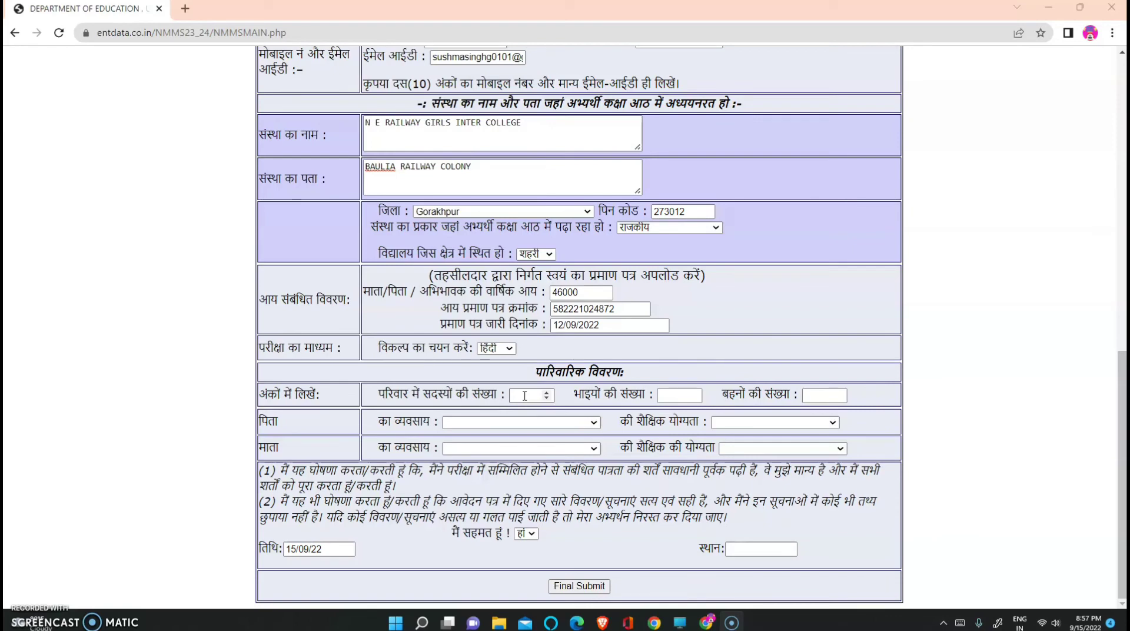
click(525, 396)
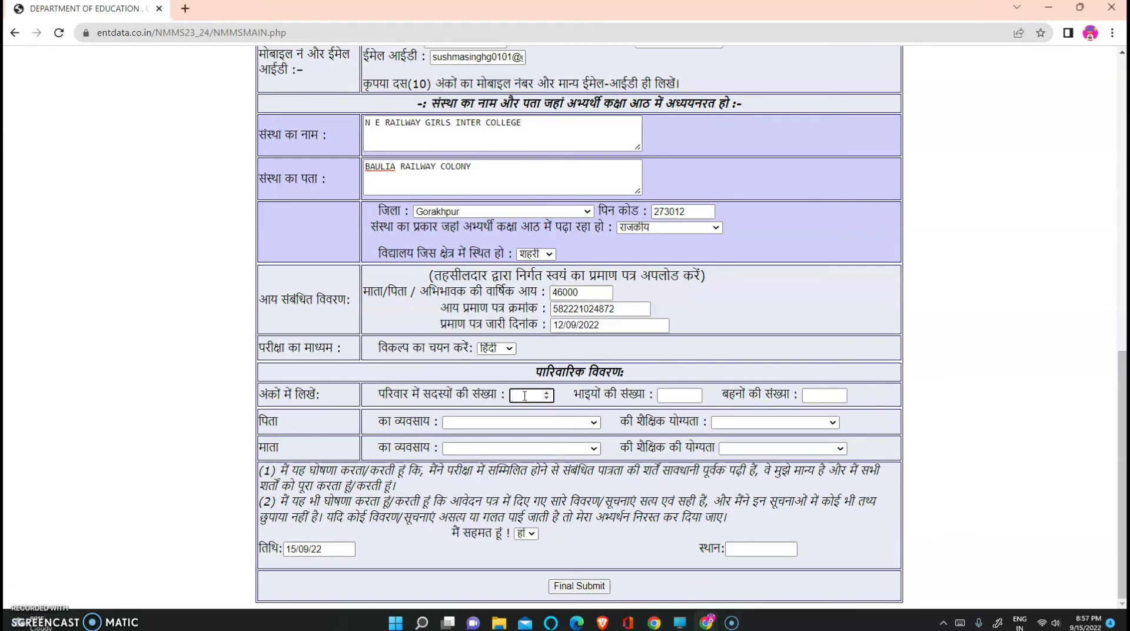
text(8)
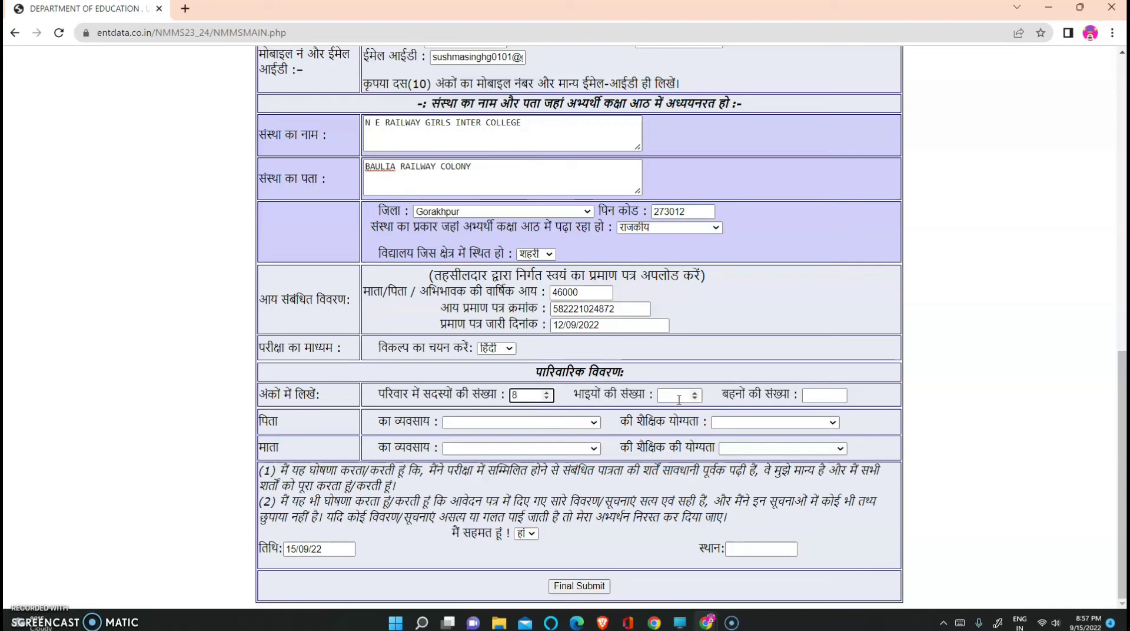
click(676, 396)
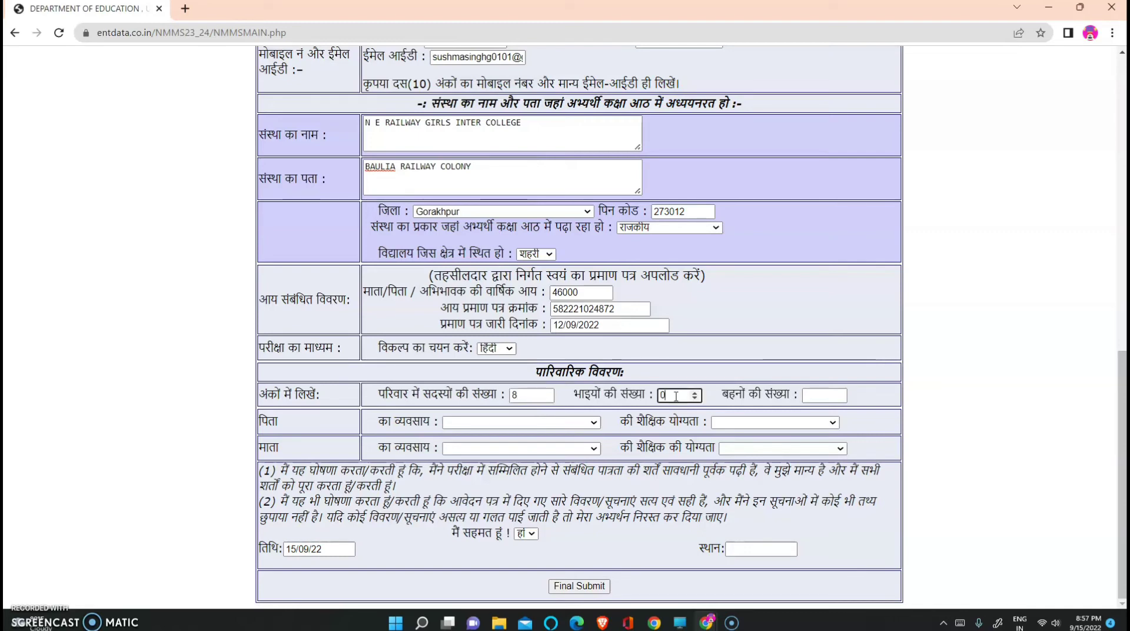
text(02)
click(814, 394)
text(03)
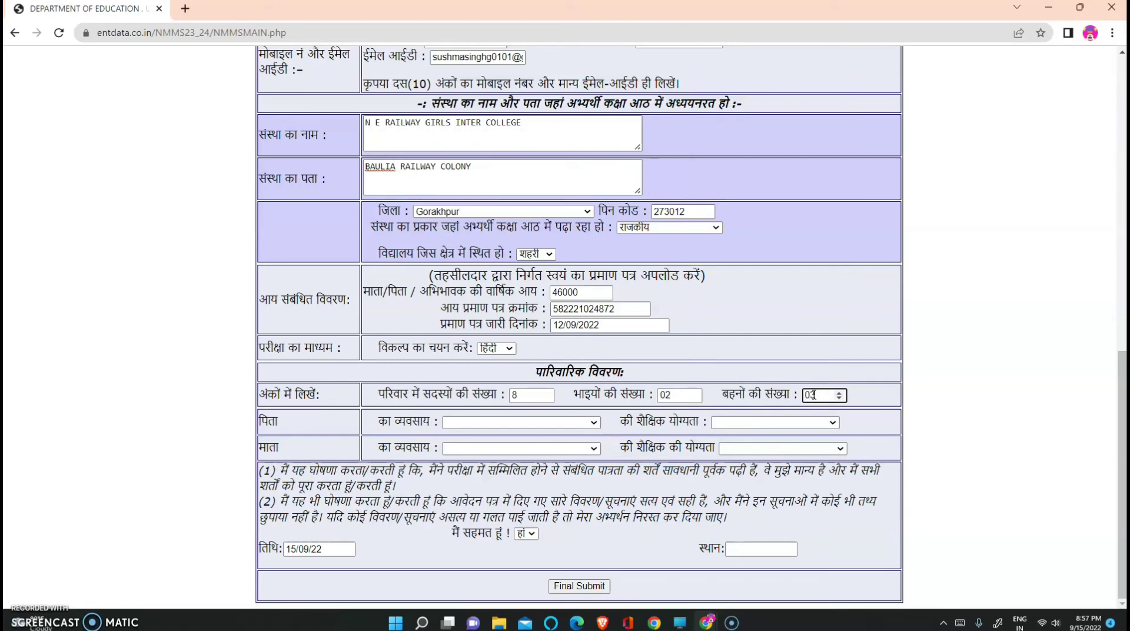
click(595, 423)
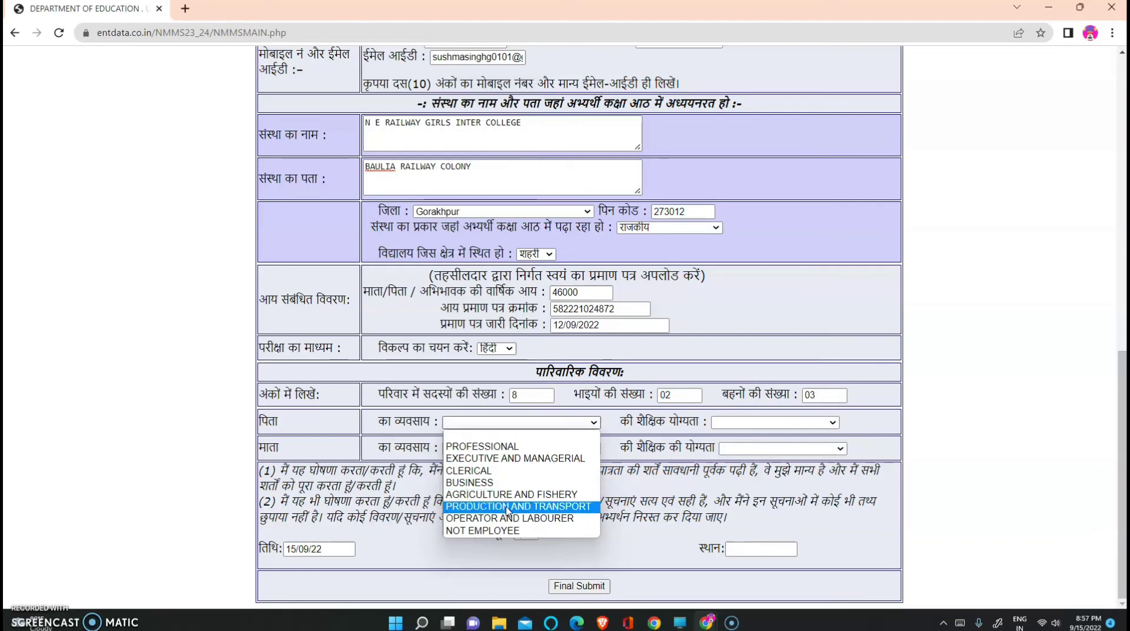
Set father to NOT EMPLOYEE with GRADUATION, mother to NOT EMPLOYEE with UPPER PRIMARY
click(511, 531)
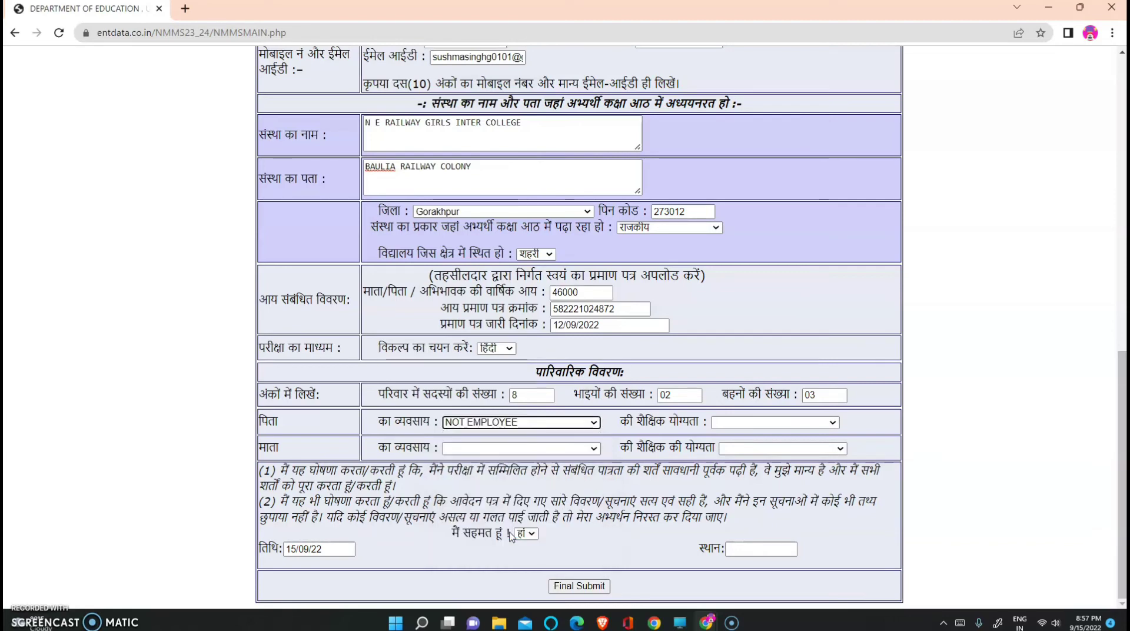
click(834, 425)
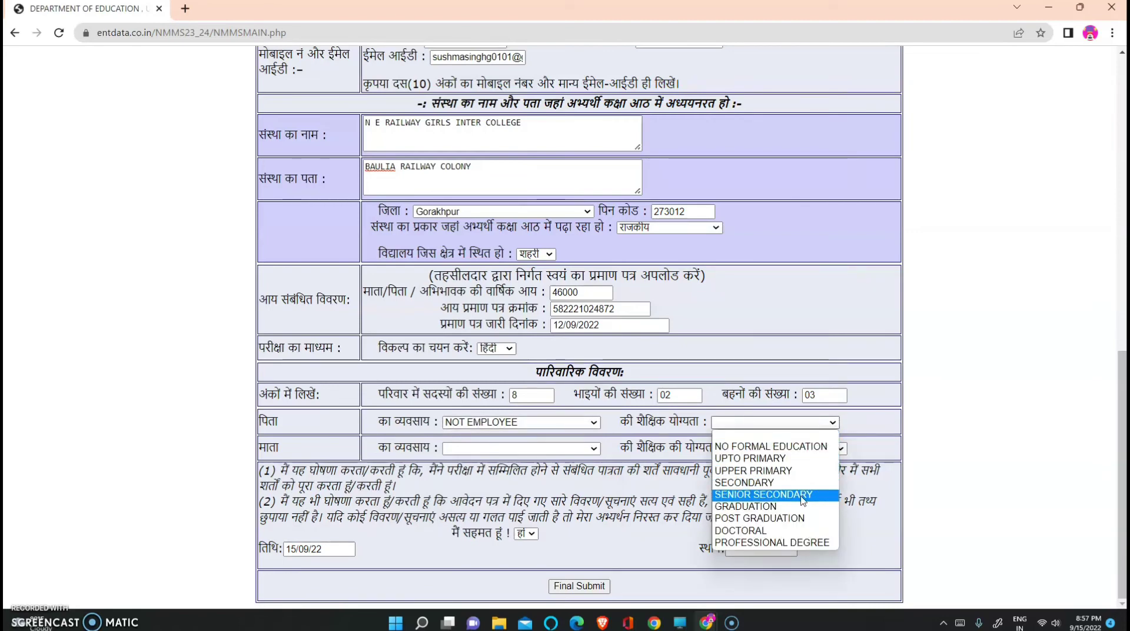
click(772, 509)
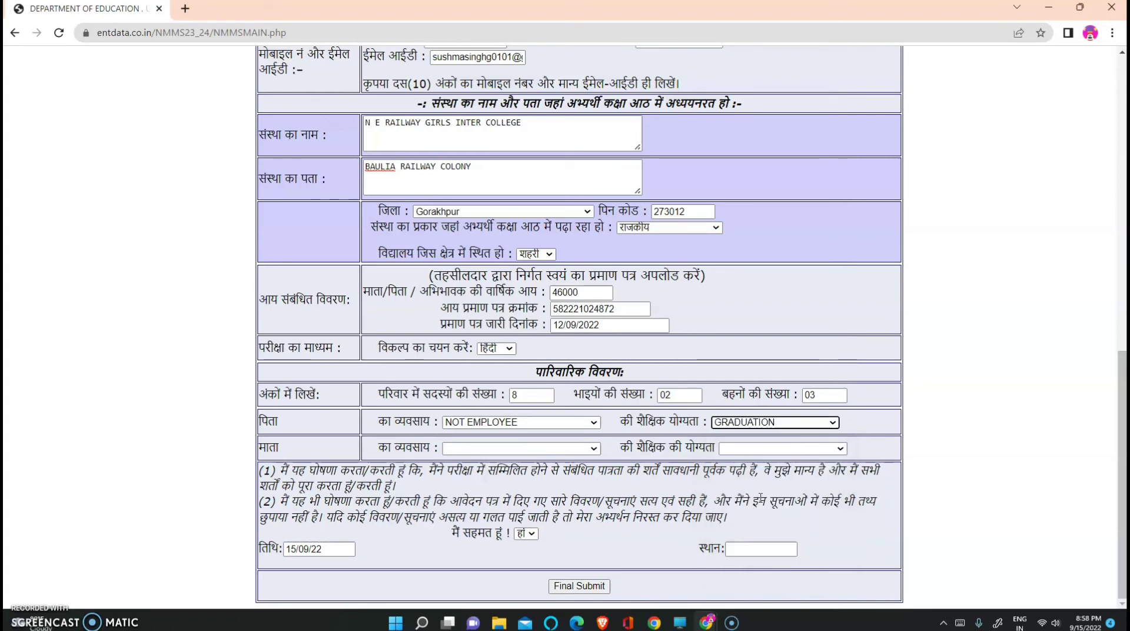
click(594, 452)
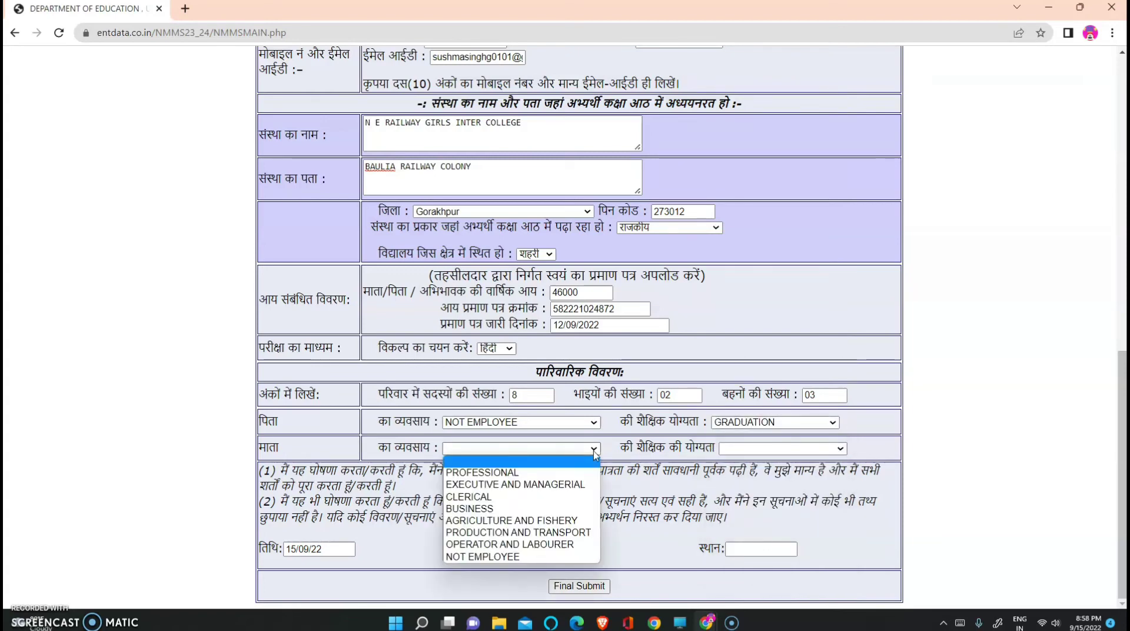
click(521, 559)
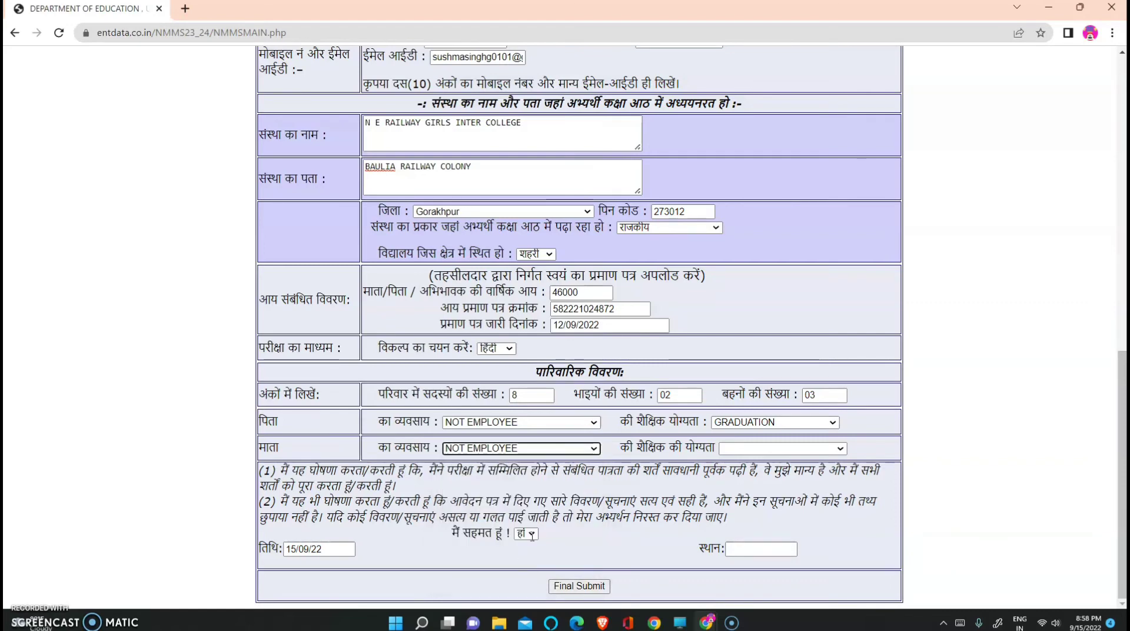
click(840, 450)
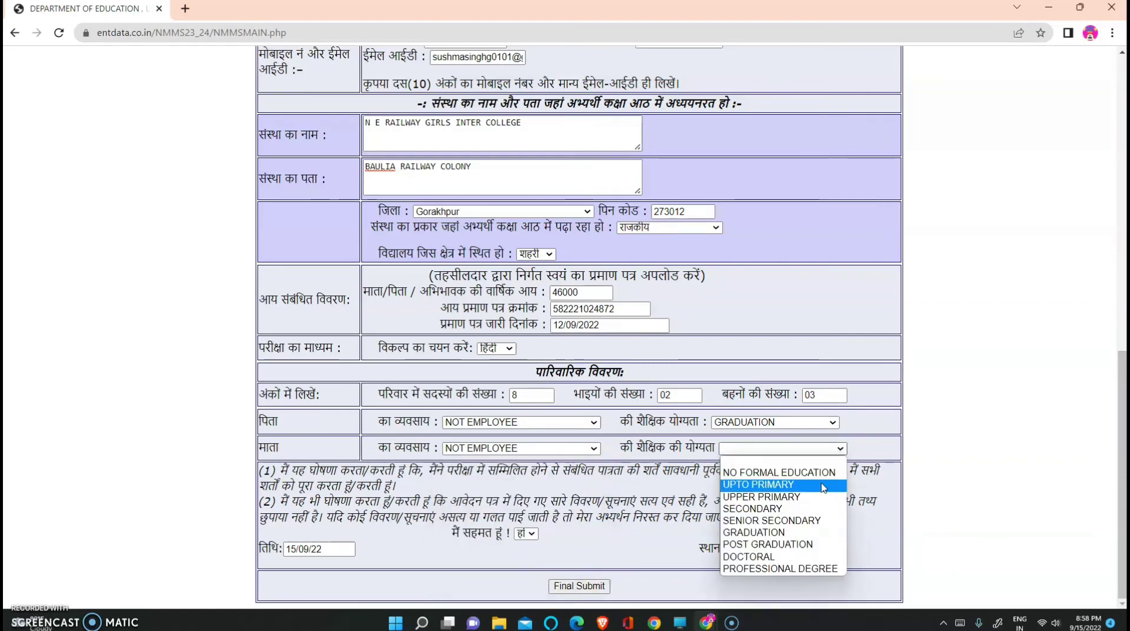
click(794, 499)
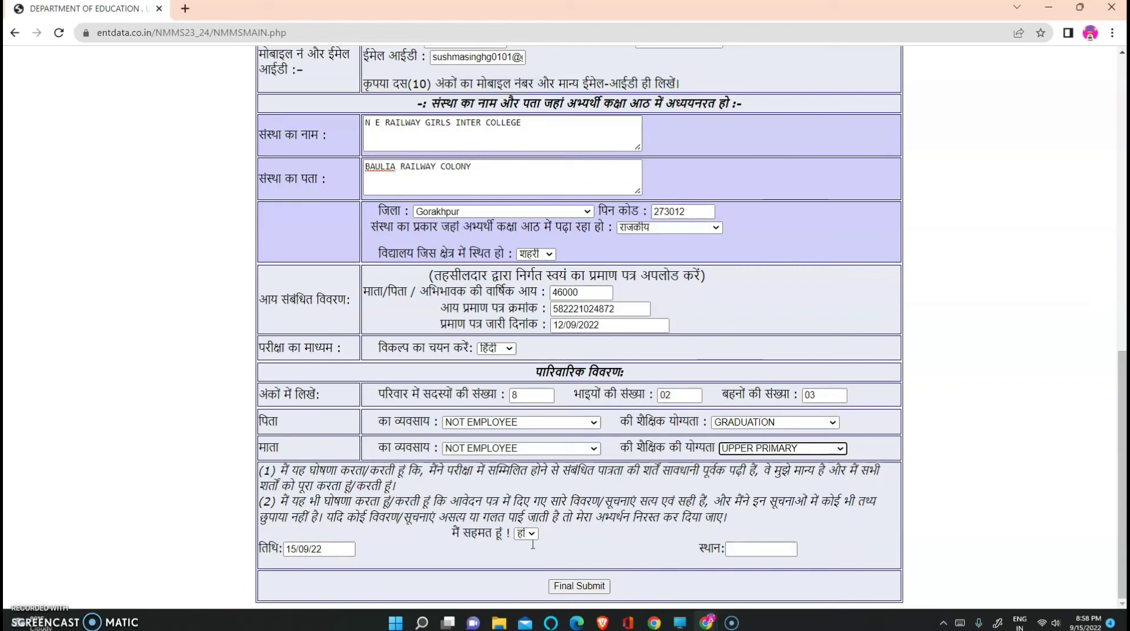
Enter GORAKHPUR as the place and final-submit the application
click(735, 549)
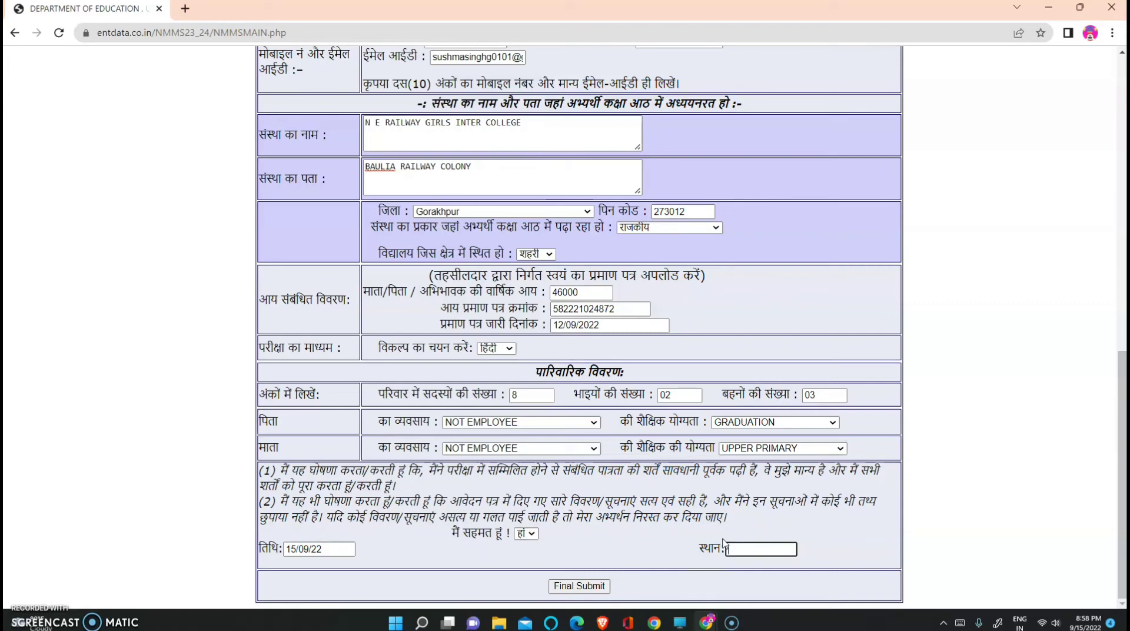
text(GORAKHPUR)
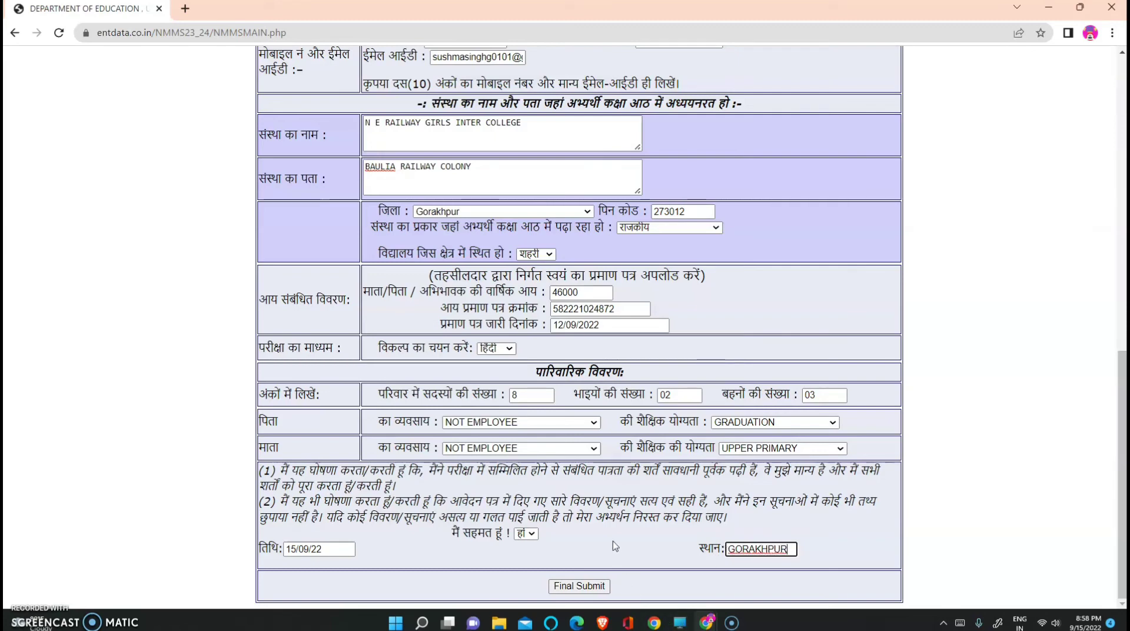
click(583, 587)
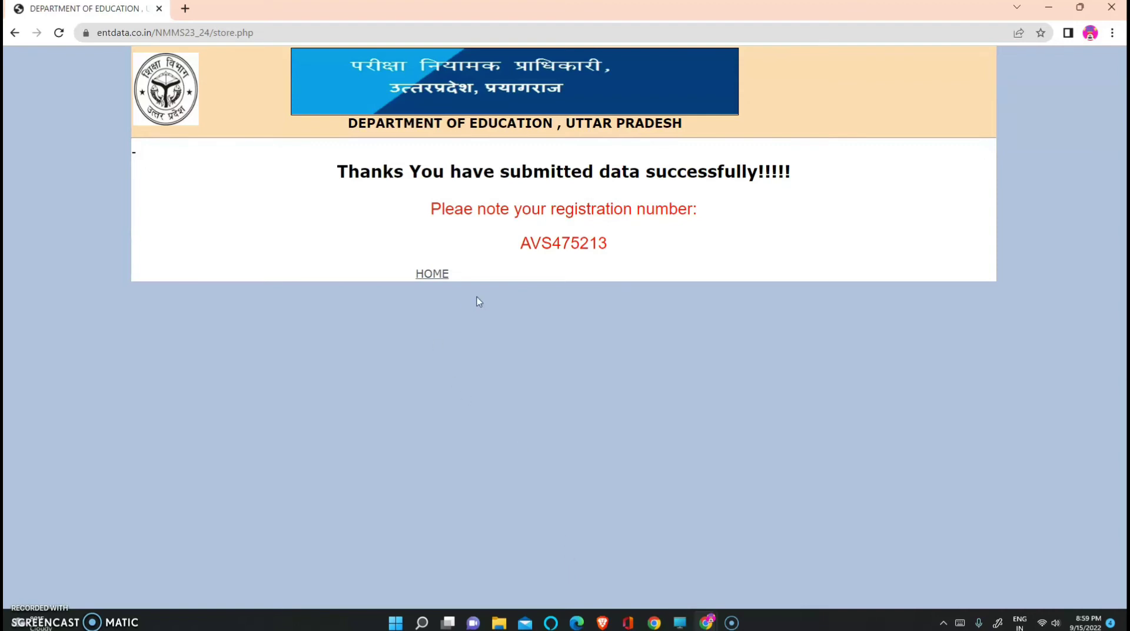
Go home and open the School Certificate download page with the registration number entered
click(436, 275)
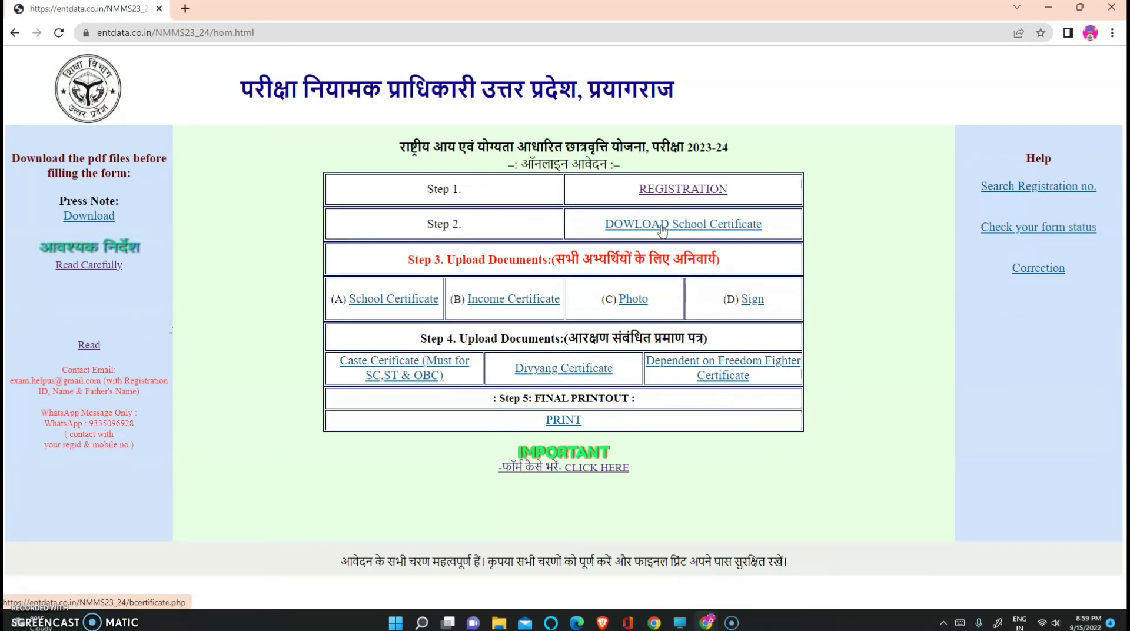
click(662, 226)
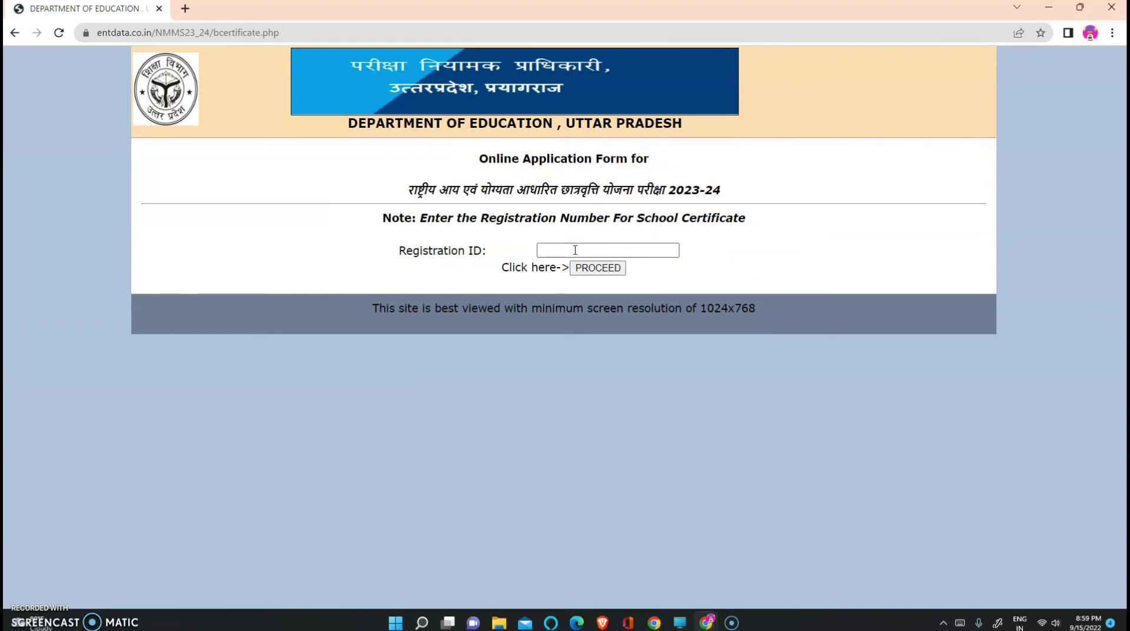
click(574, 249)
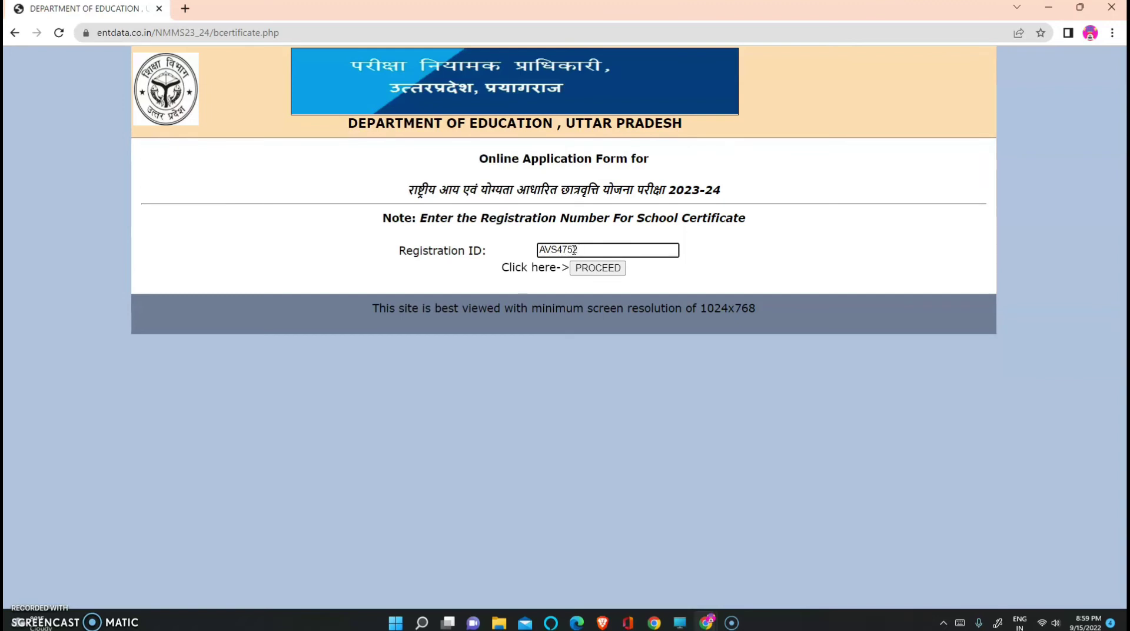
double_click(574, 249)
Generate the school certificate for this registration and review it
click(598, 271)
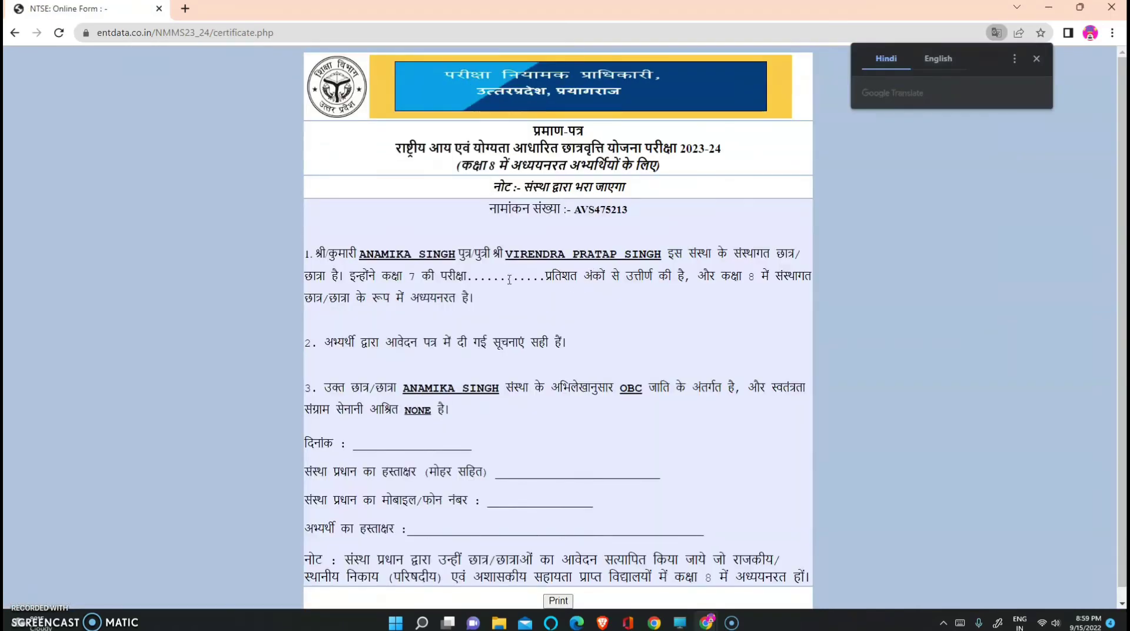
scroll(539, 285, down, 1)
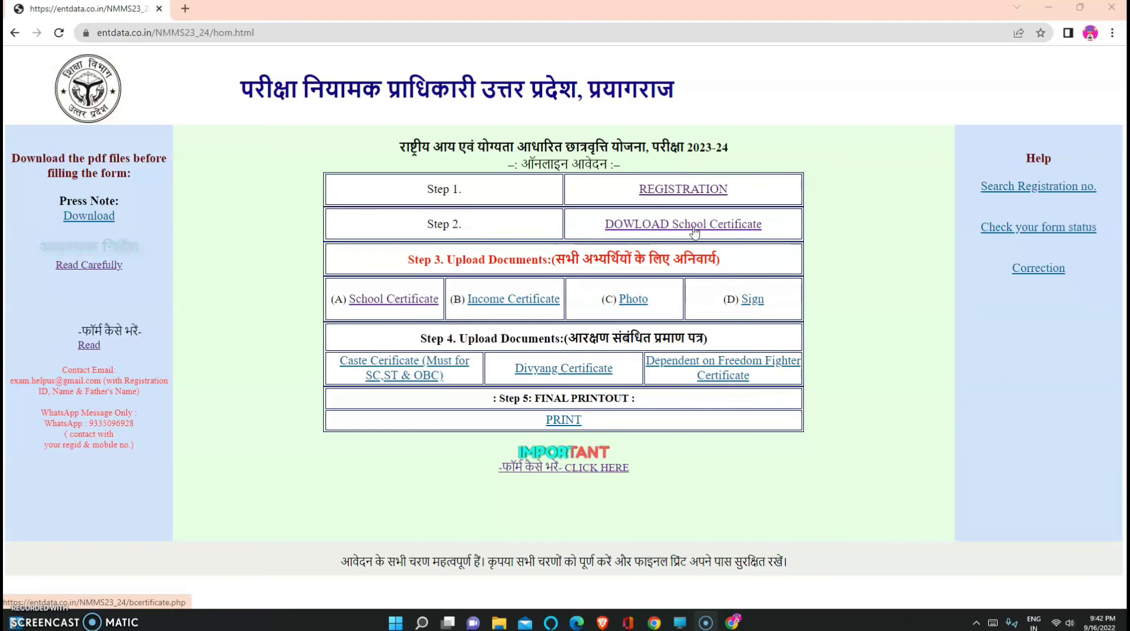
Try uploading the signed school certificate jpg, which is rejected as over 150kb
click(416, 301)
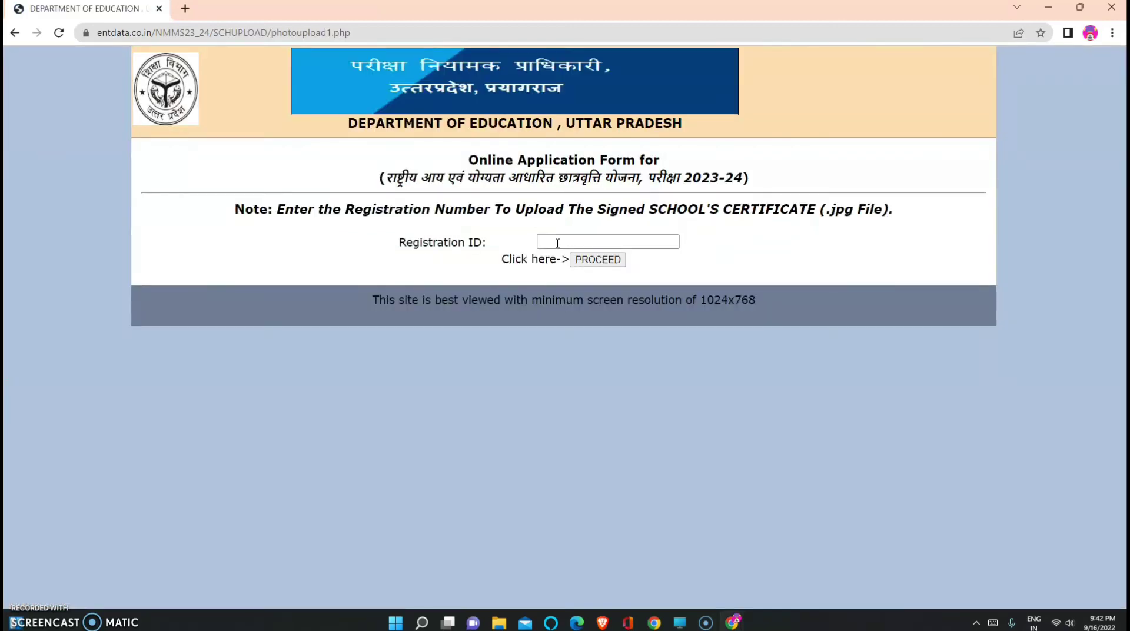
click(556, 242)
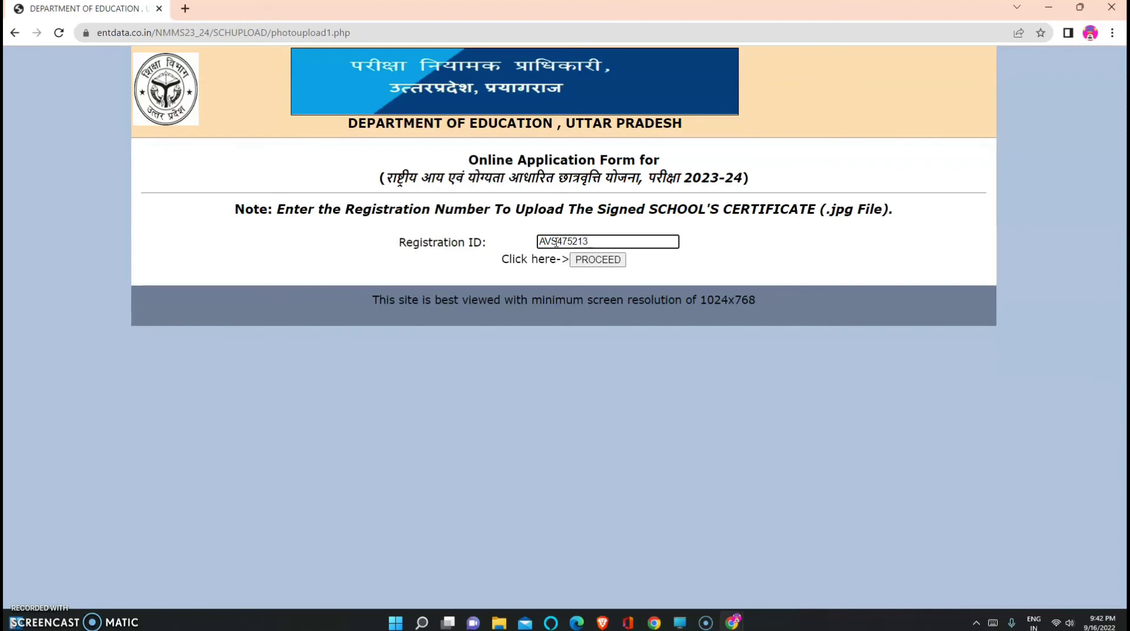
click(598, 260)
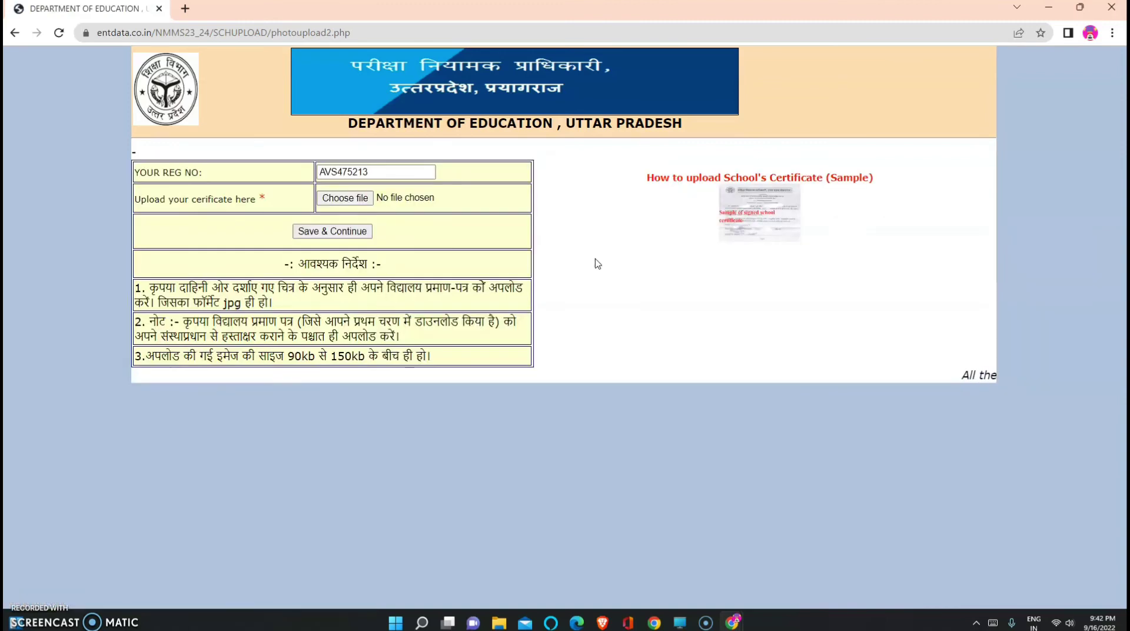
click(354, 200)
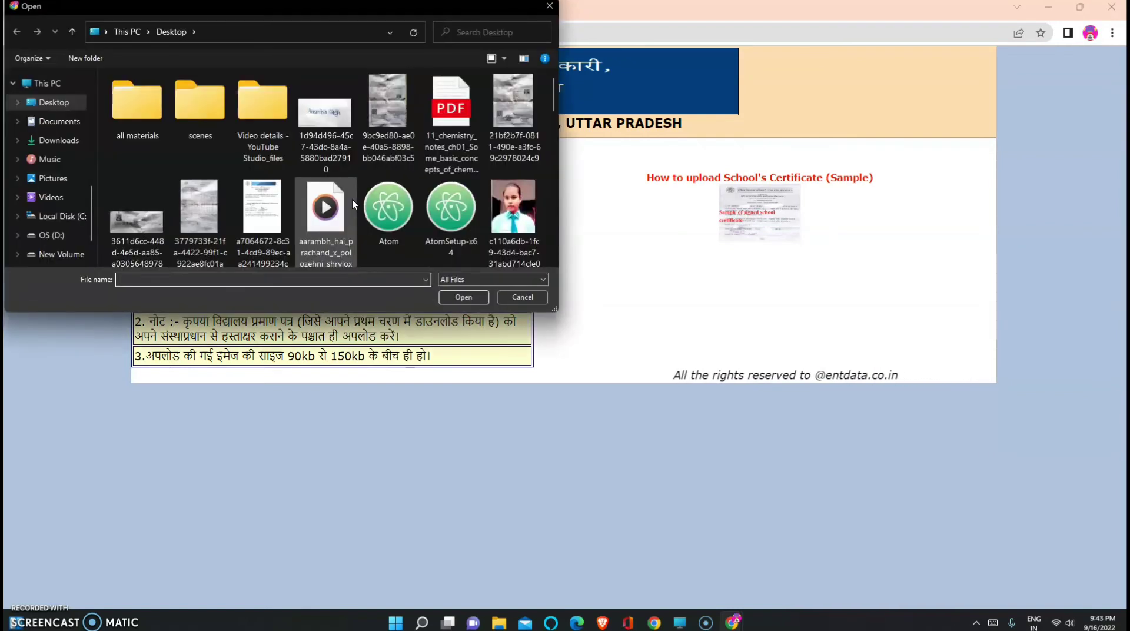
click(263, 212)
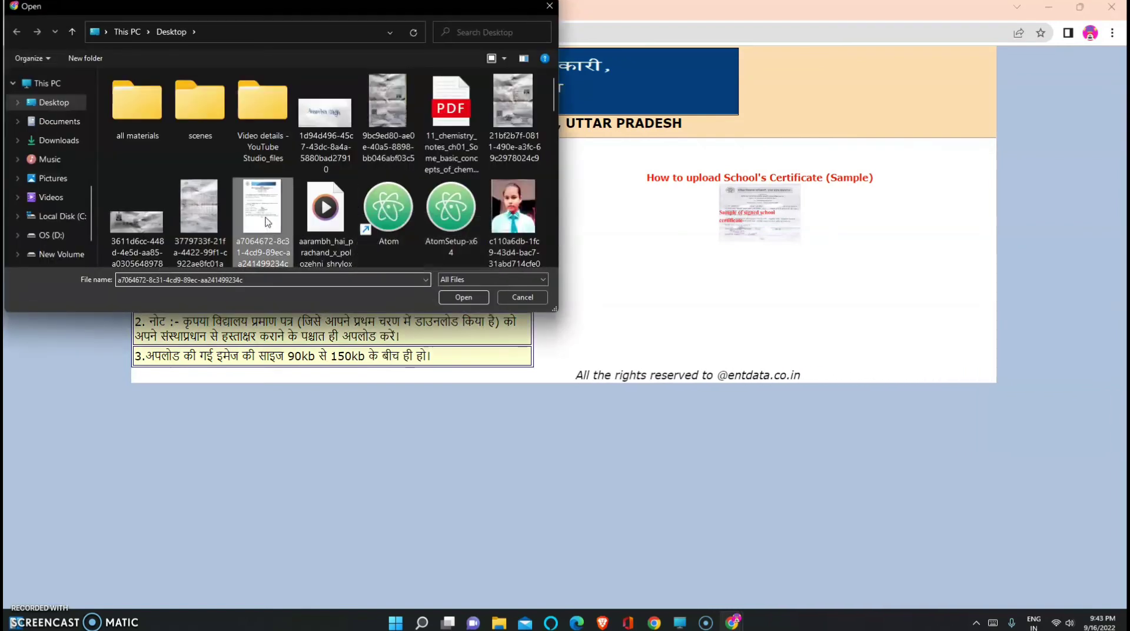
click(464, 297)
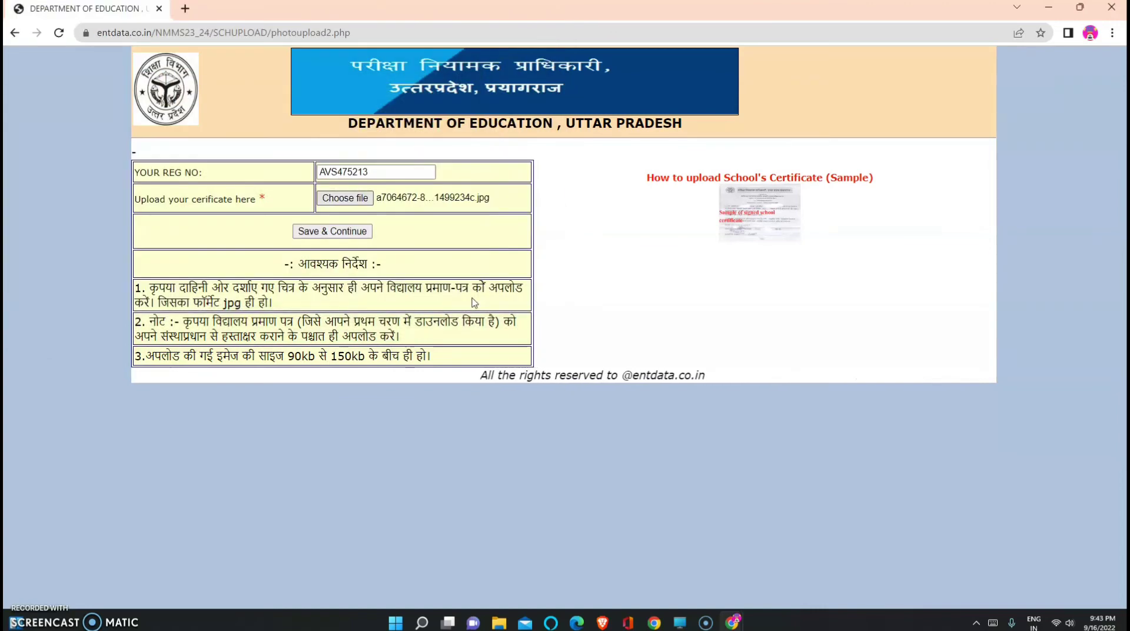
click(347, 233)
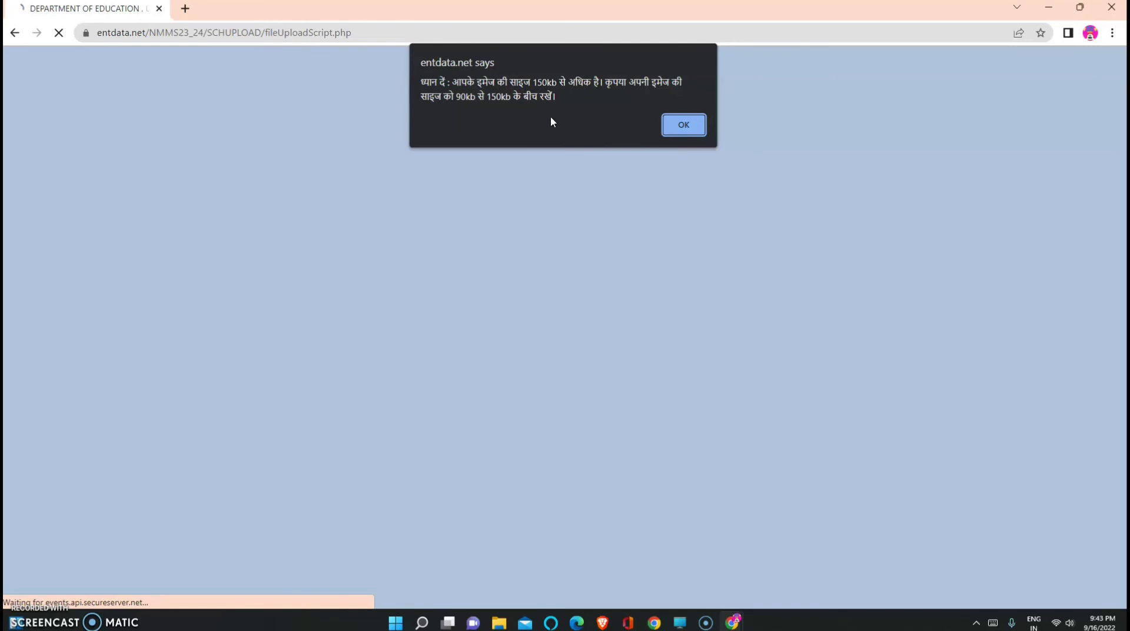
Dismiss the size warning and reopen the school certificate upload, selecting 144.jpg
click(683, 127)
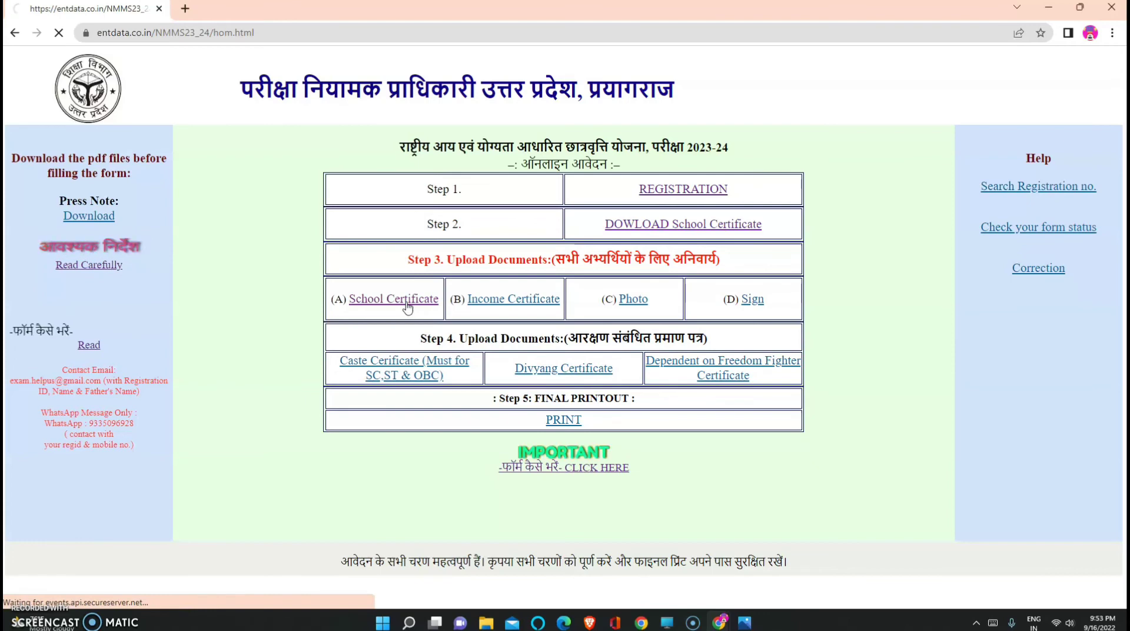
click(405, 301)
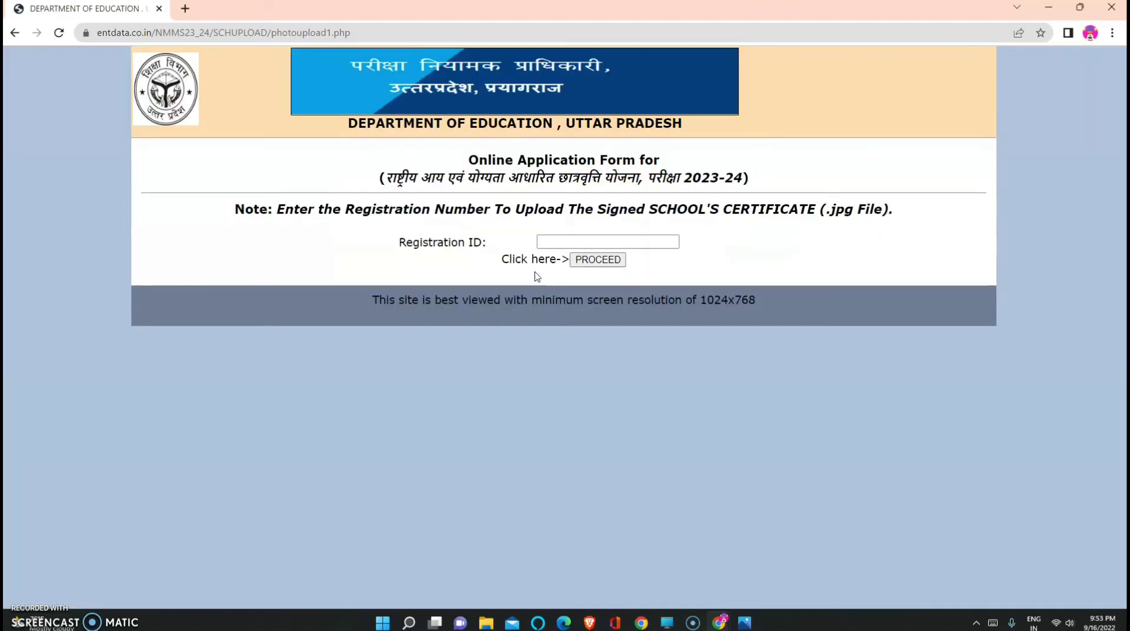
click(569, 240)
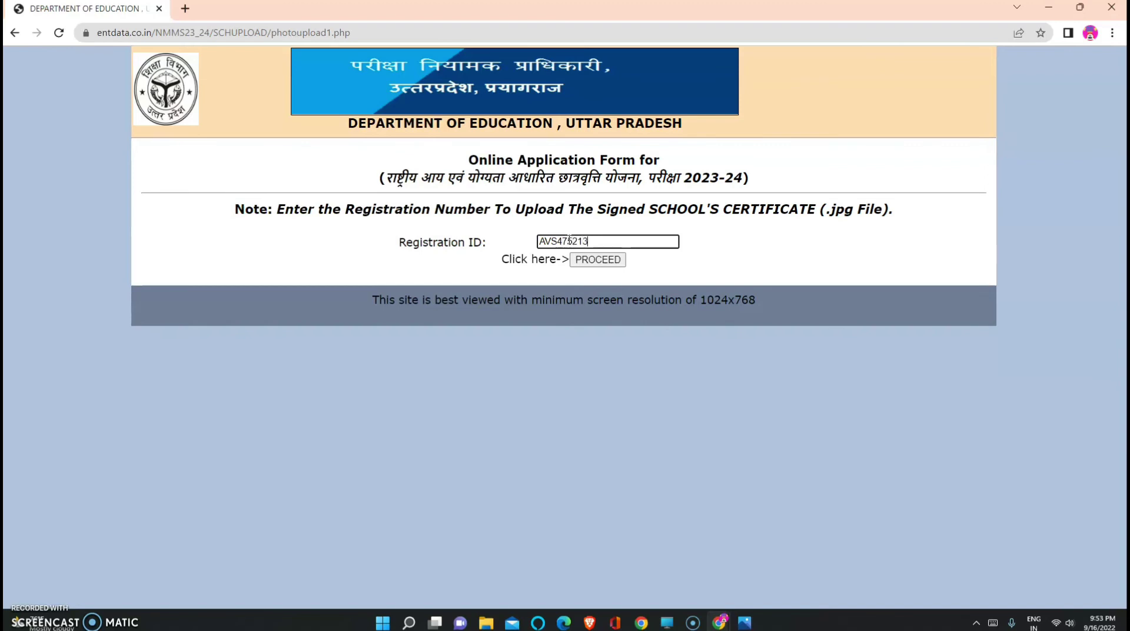
click(598, 263)
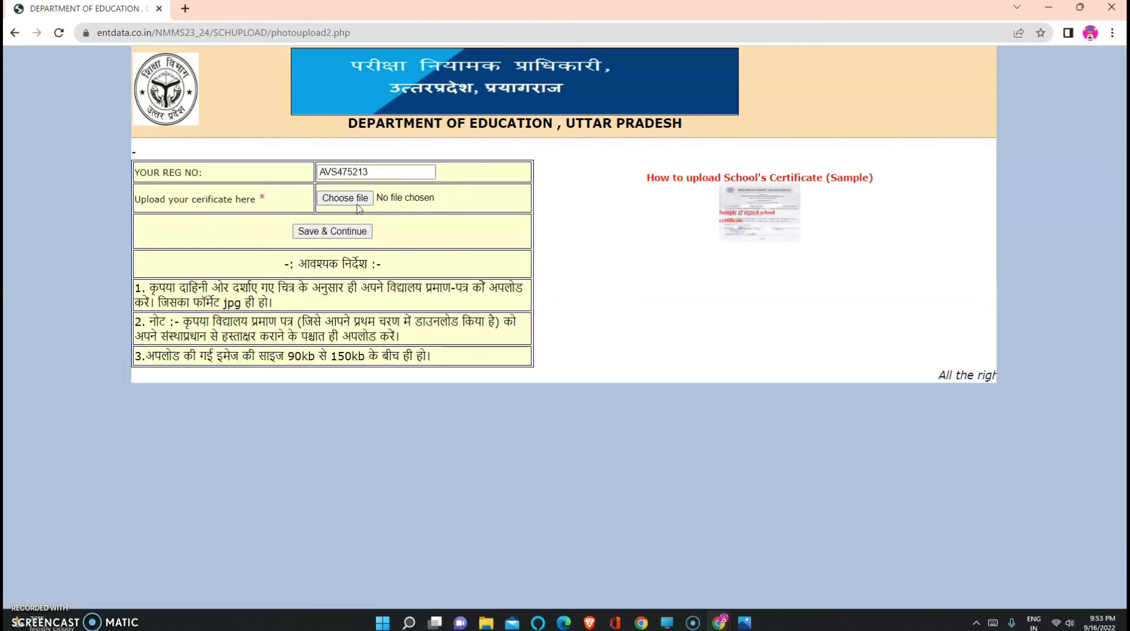
click(358, 198)
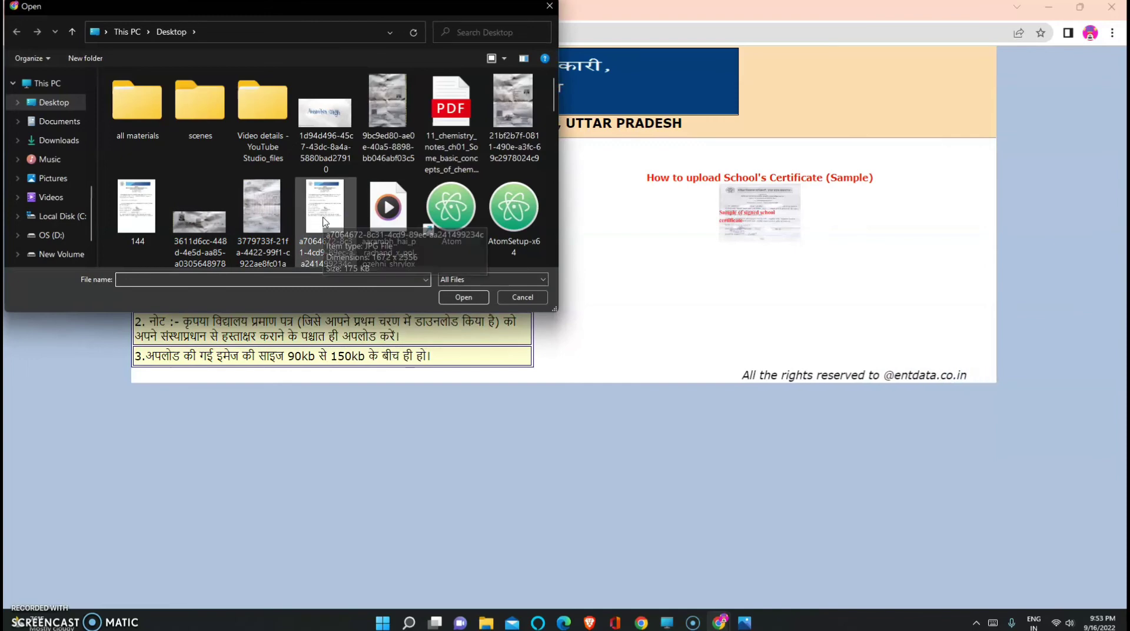
click(136, 227)
click(465, 296)
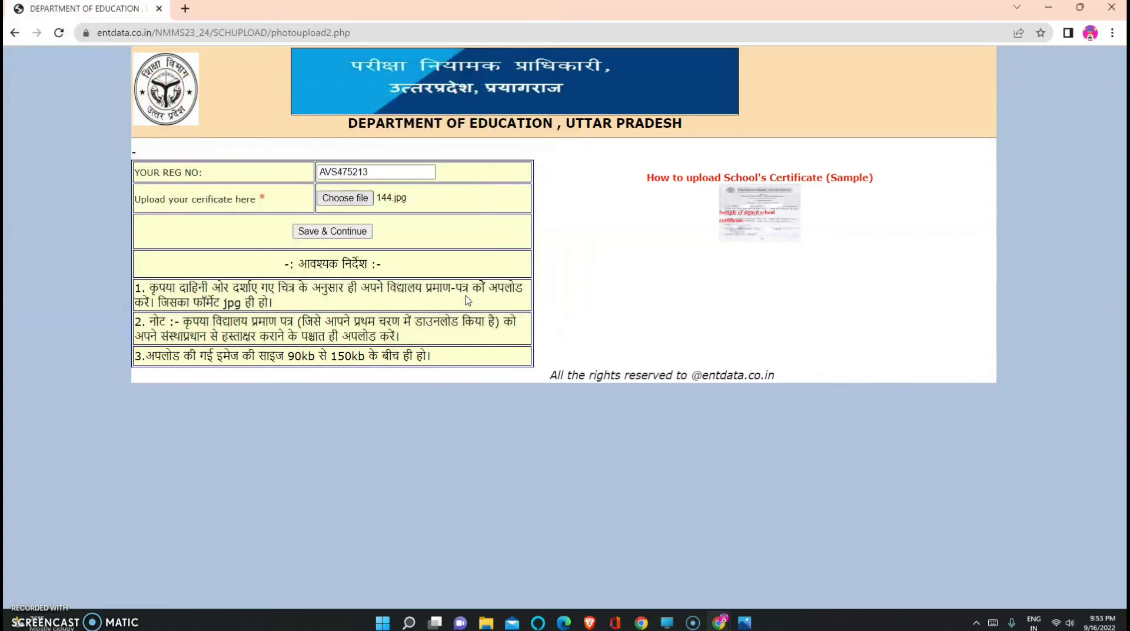
Save and submit 144.jpg as the school certificate, then return home
click(355, 235)
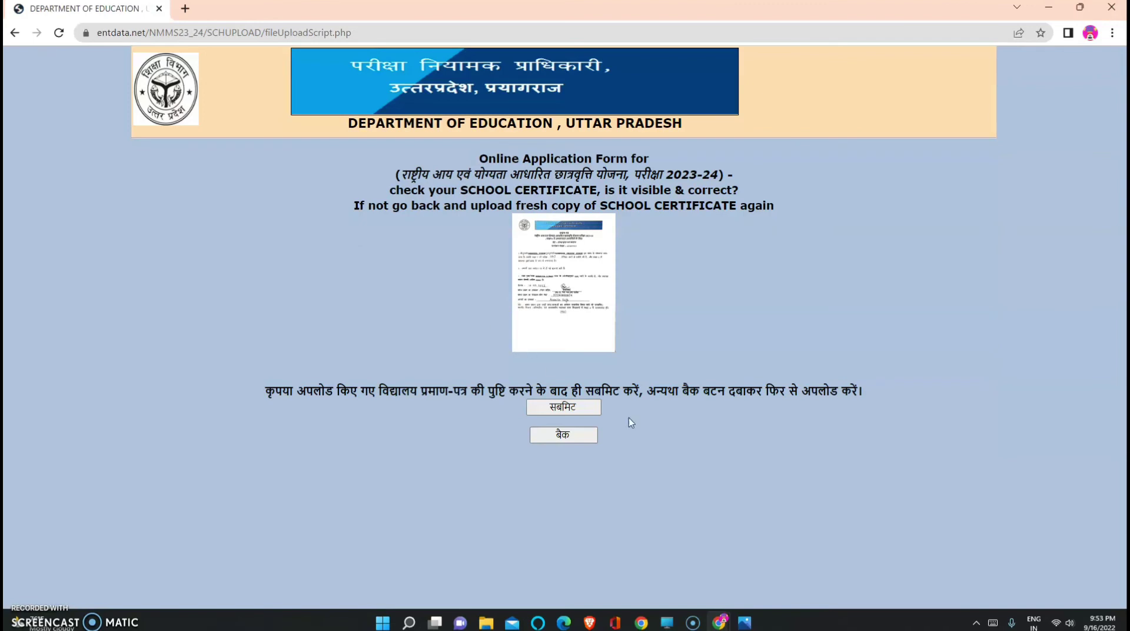
click(582, 413)
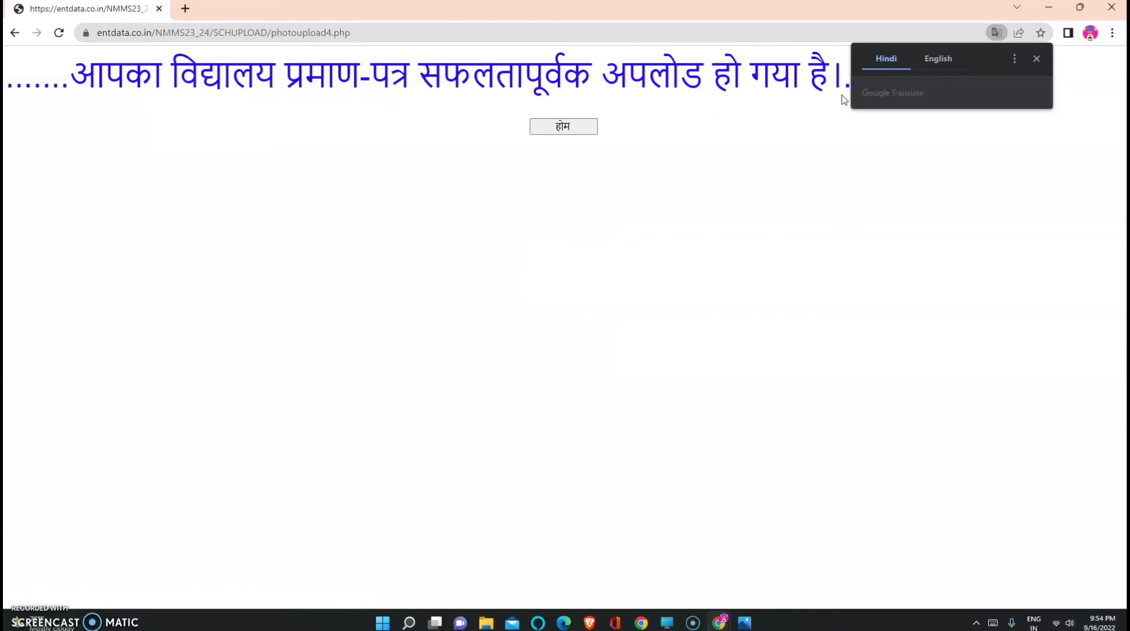
click(1035, 59)
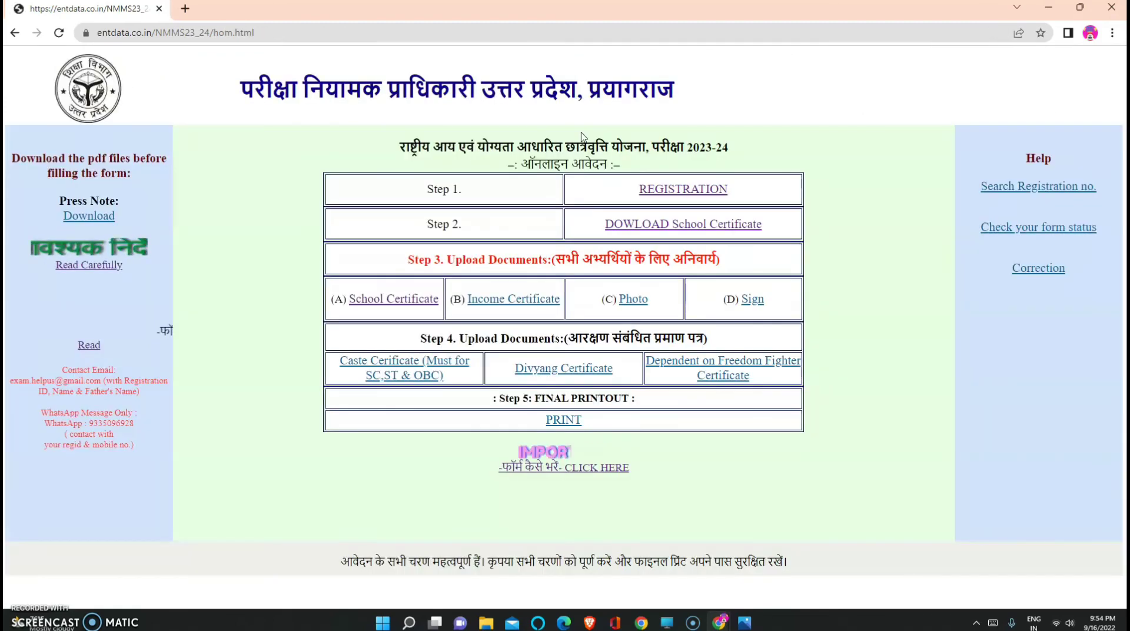
Try uploading the scanned income certificate image and dismiss the over-150kb warning
click(513, 300)
click(563, 242)
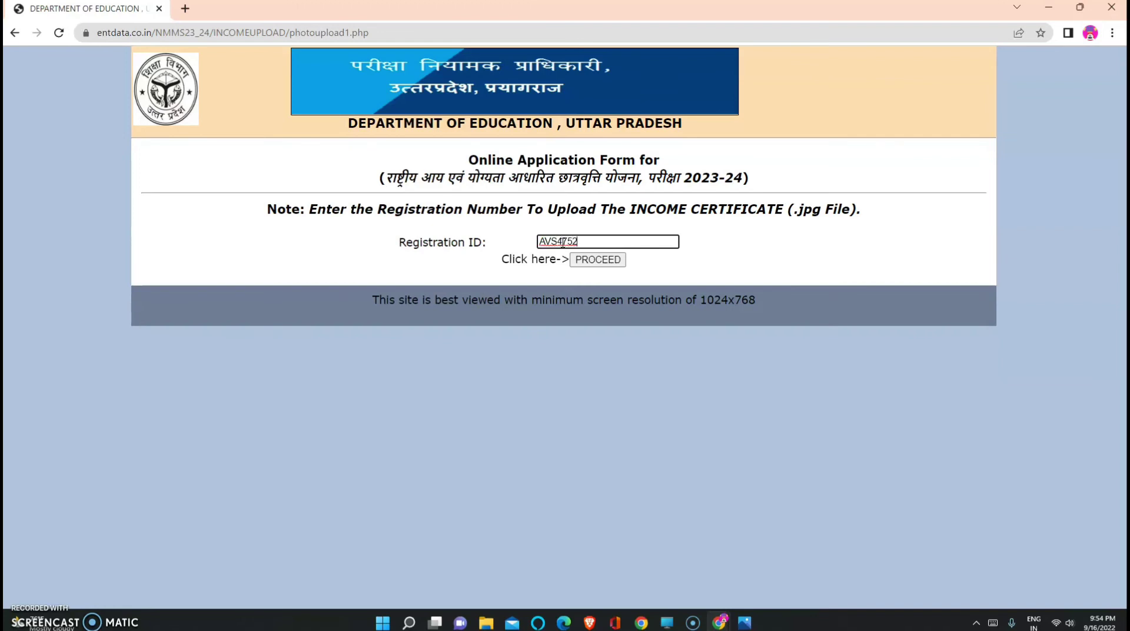
click(596, 262)
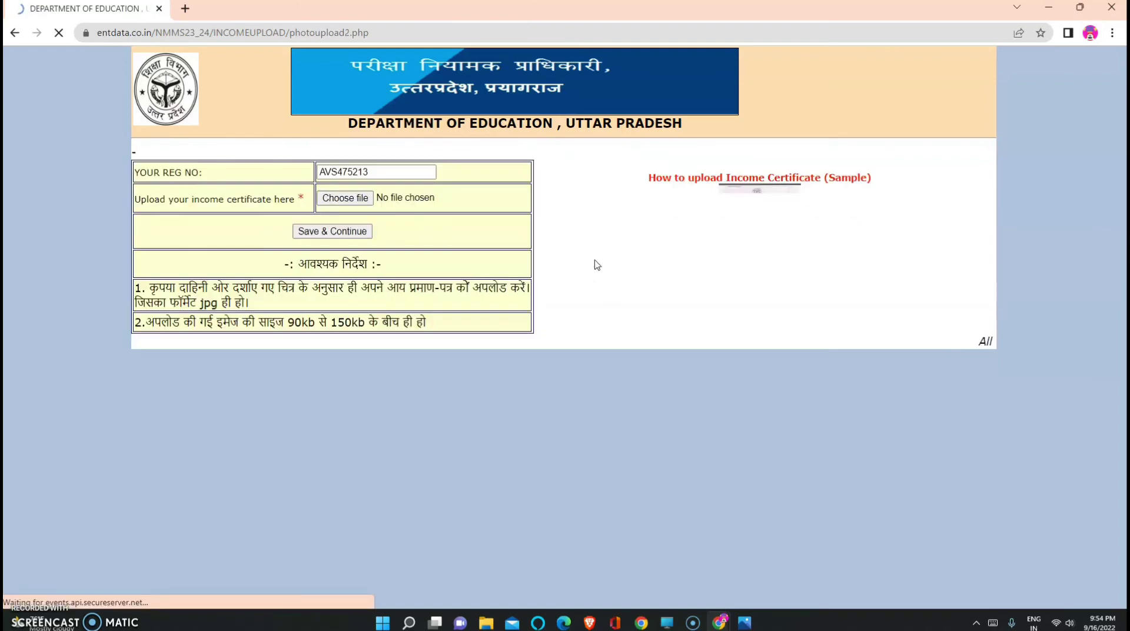
click(353, 201)
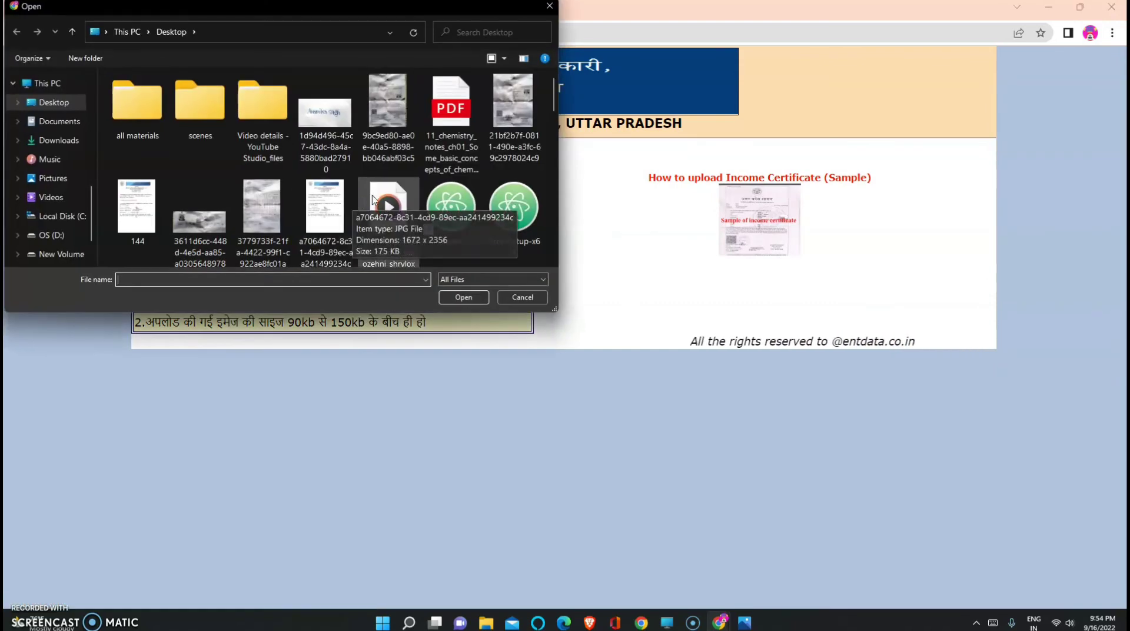
click(518, 115)
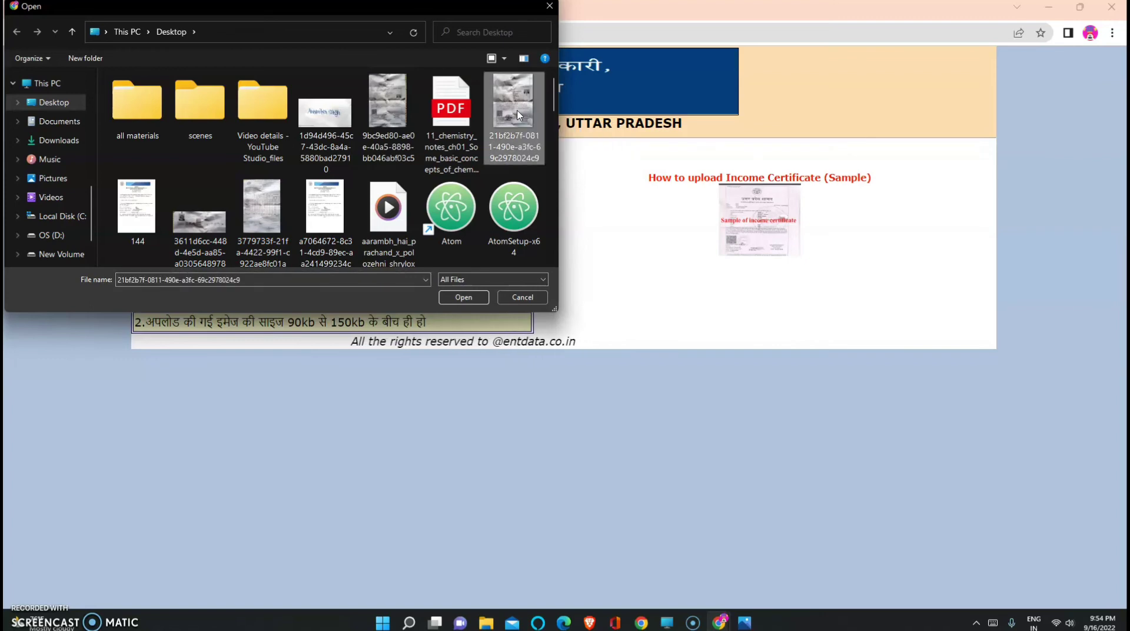
click(476, 298)
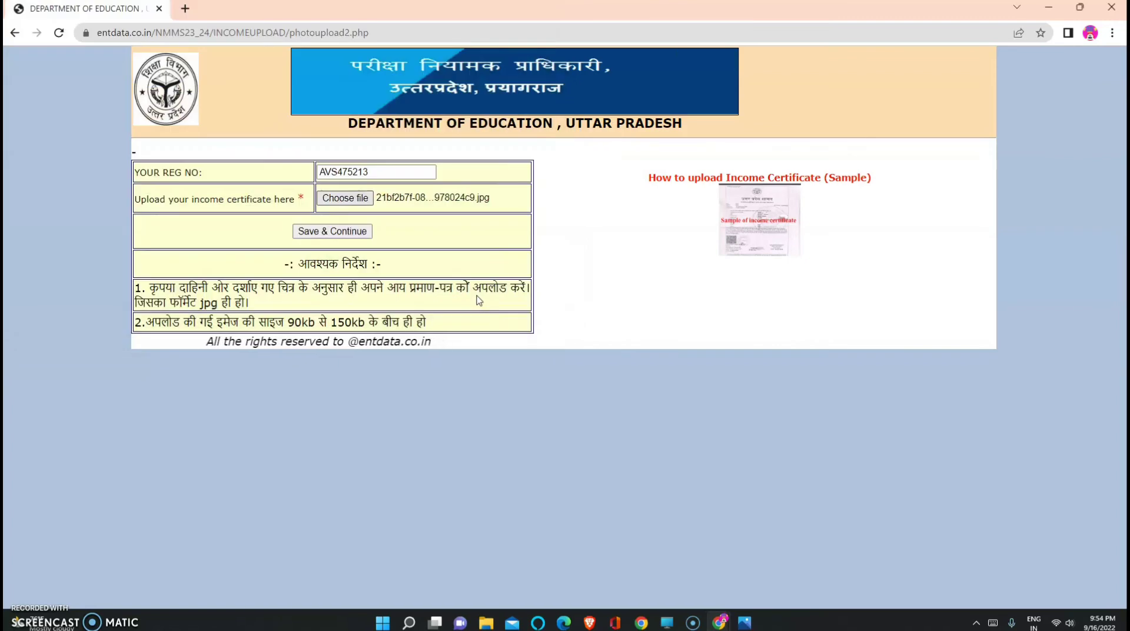
click(361, 234)
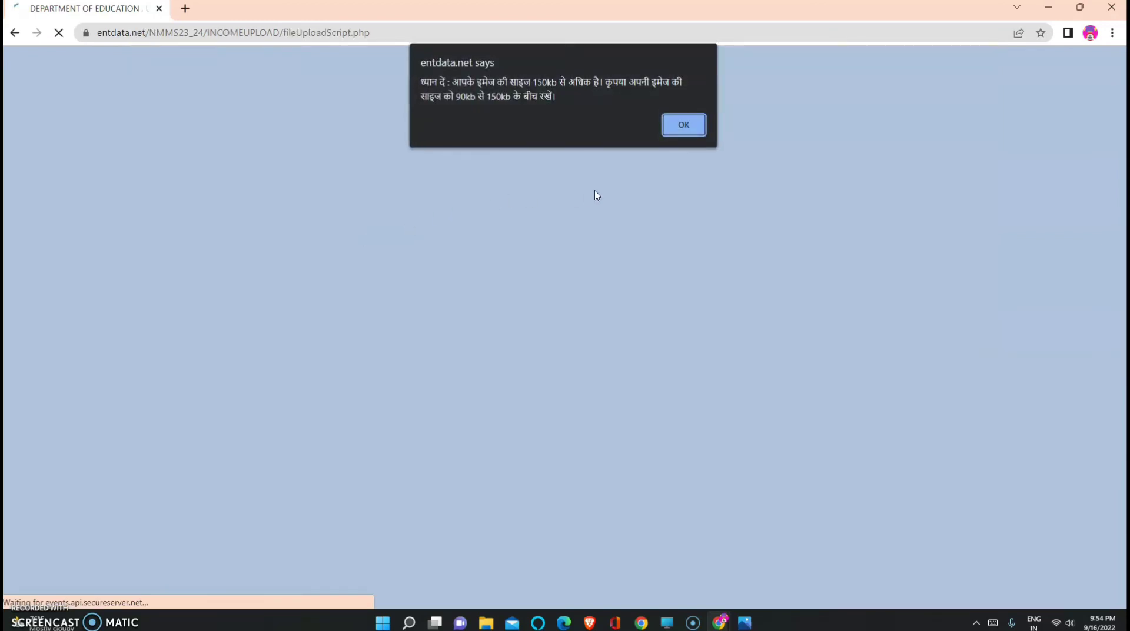
click(683, 125)
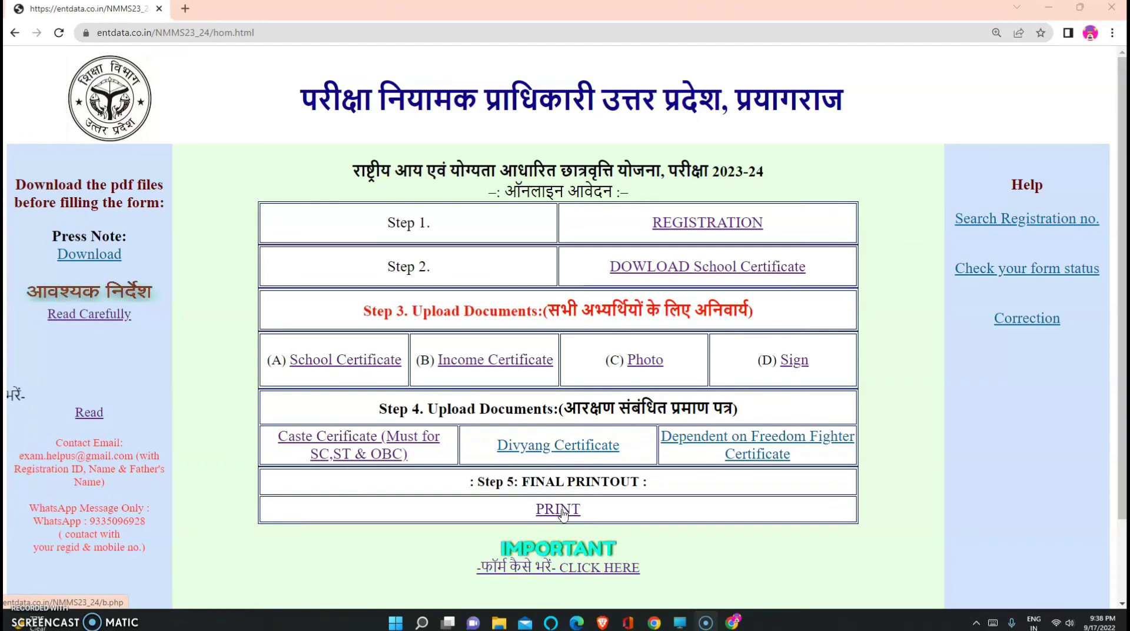
Generate the Step 5 final printout by entering the registration ID in REGID
click(560, 510)
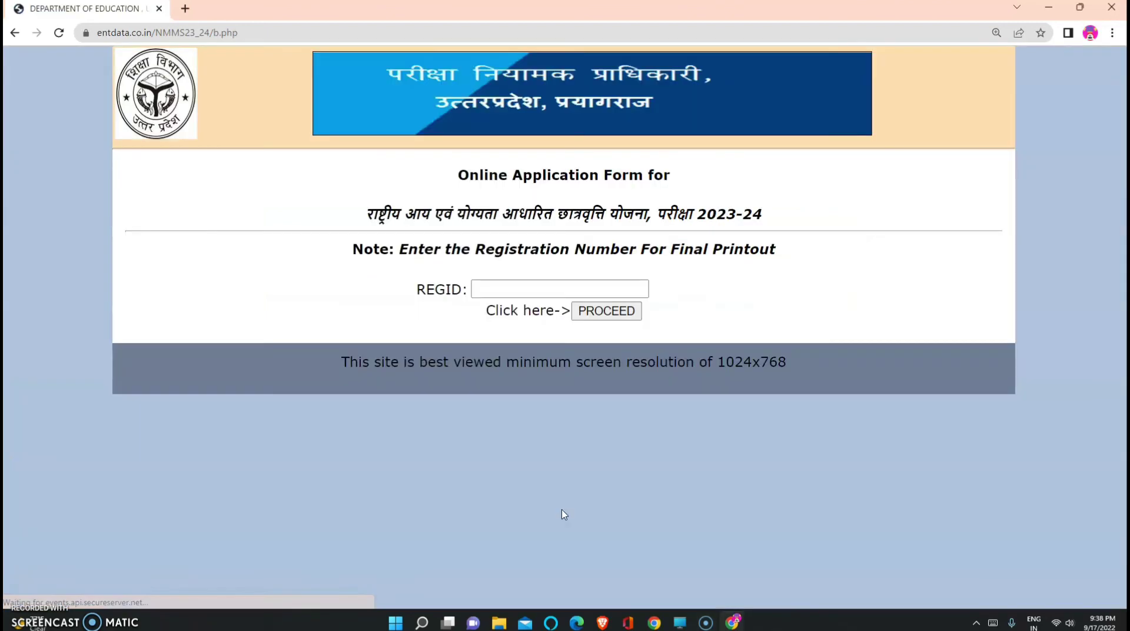
click(499, 292)
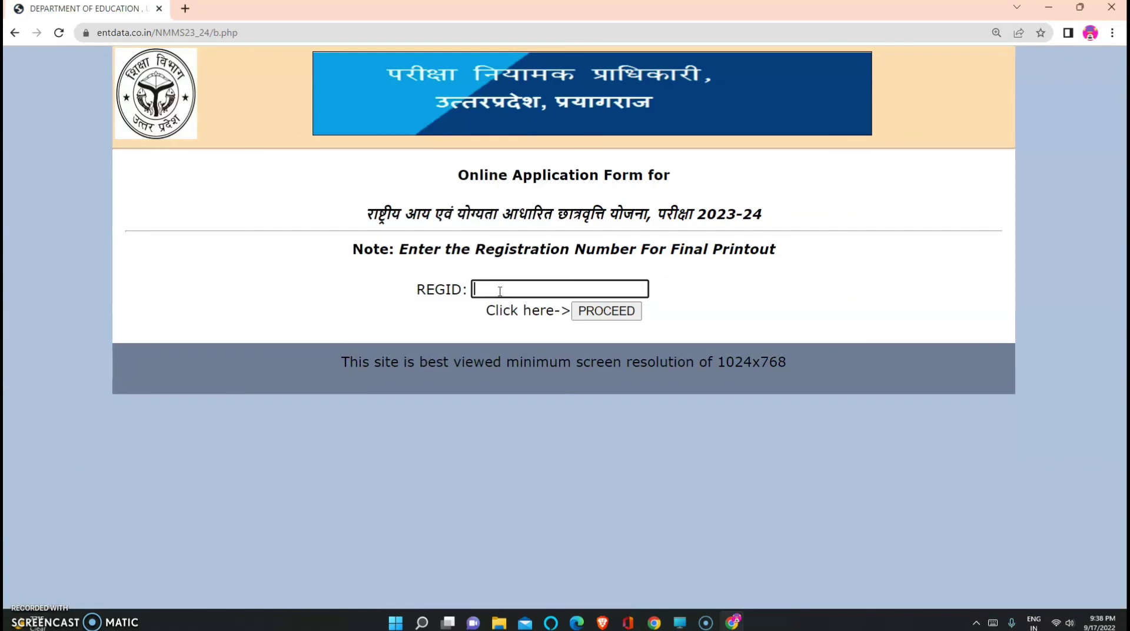
click(603, 312)
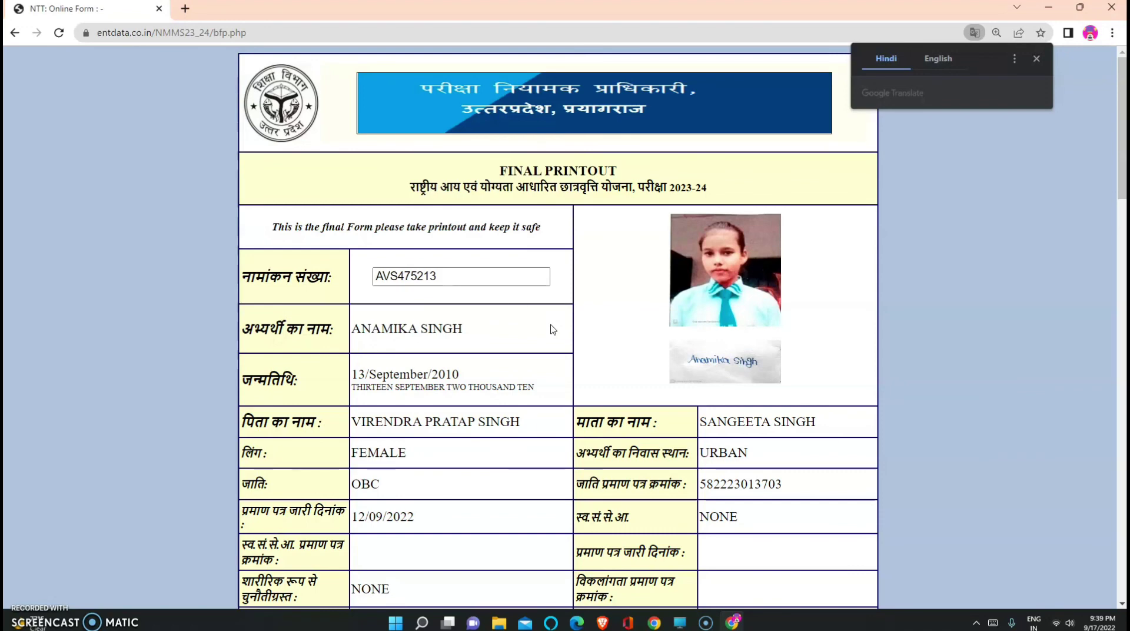
scroll(553, 330, down, 6)
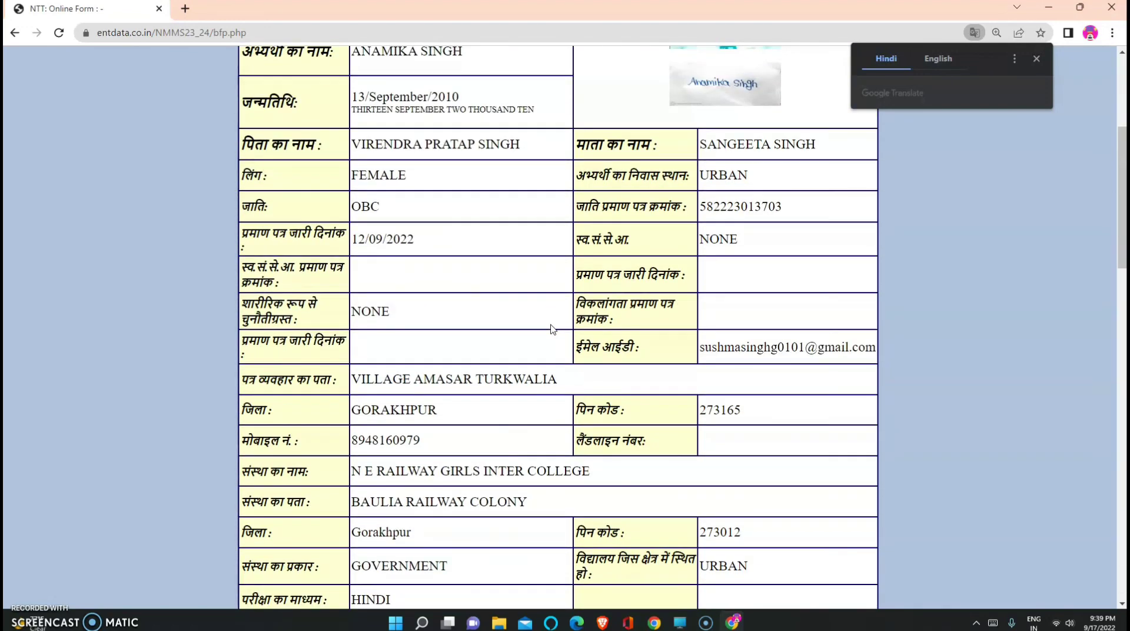
scroll(553, 329, down, 8)
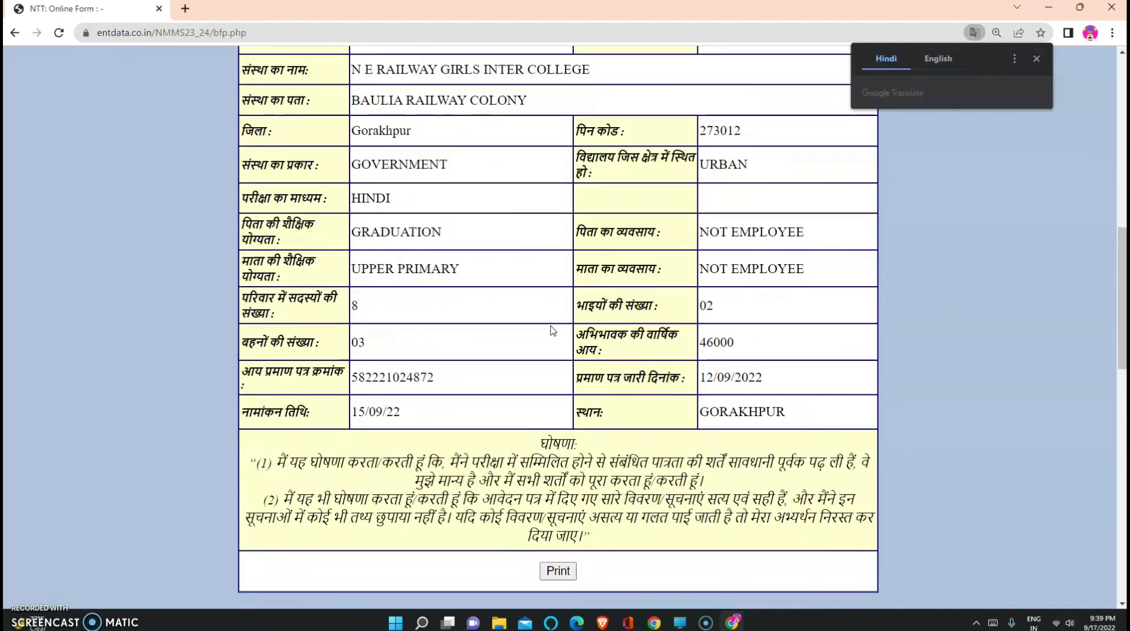
scroll(553, 331, down, 1)
Print the final application form and review the uploaded school, income and caste certificates
click(563, 350)
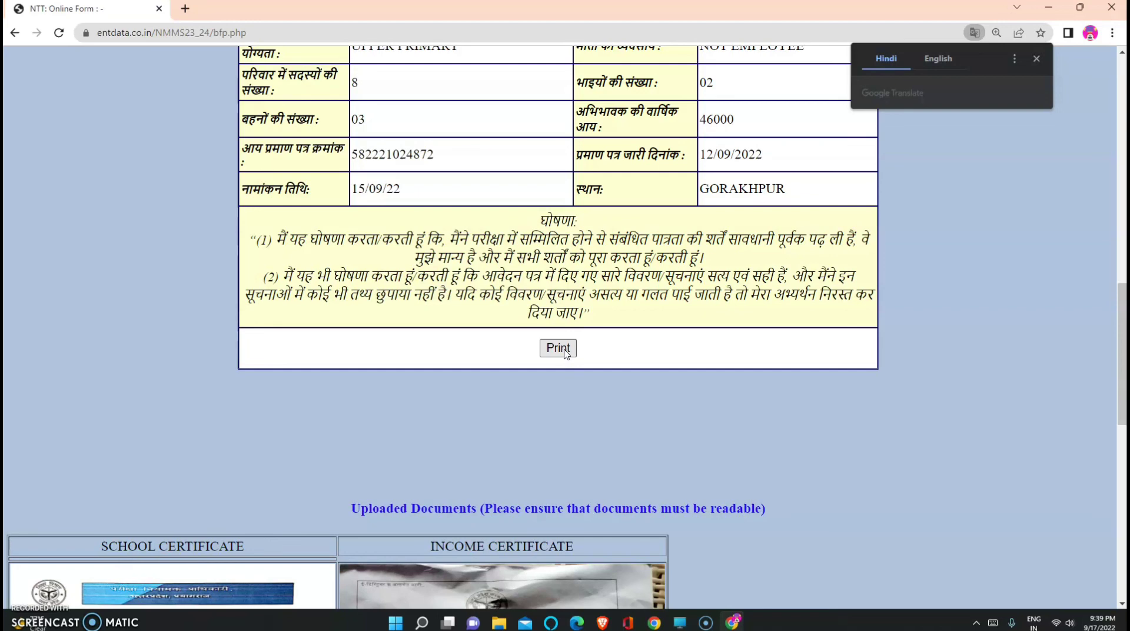
scroll(565, 352, down, 2)
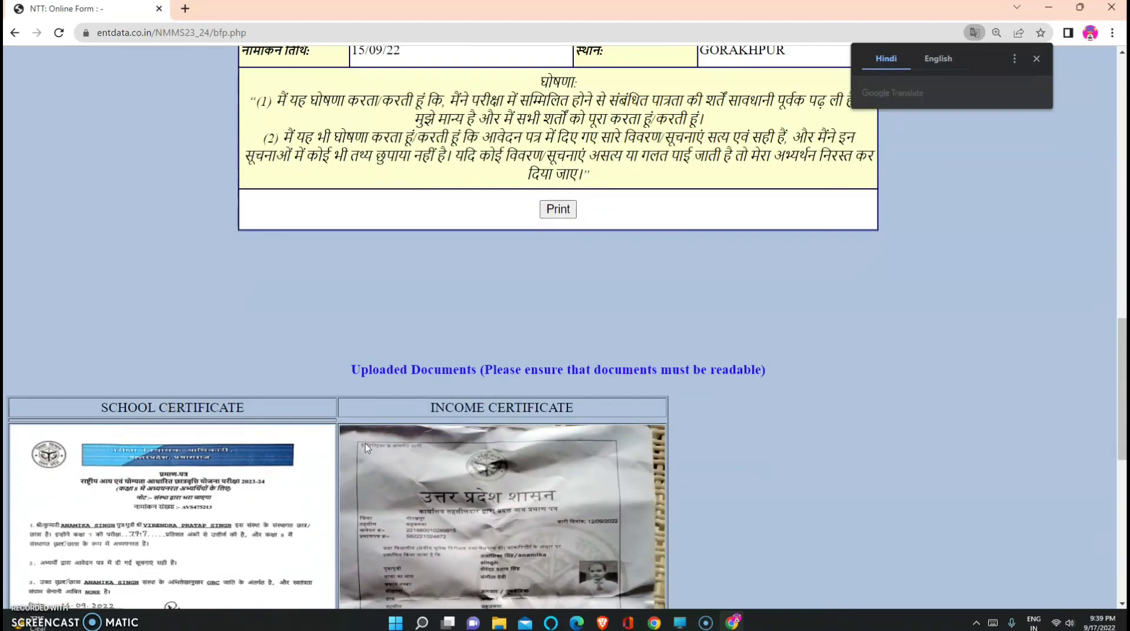
scroll(365, 446, down, 4)
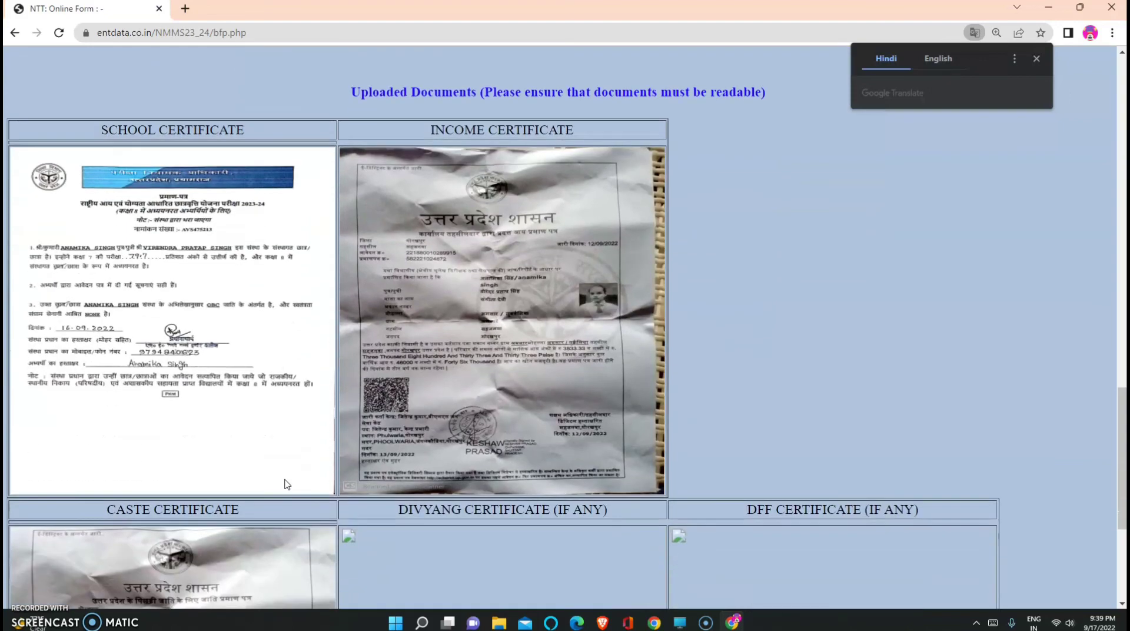
scroll(286, 483, down, 4)
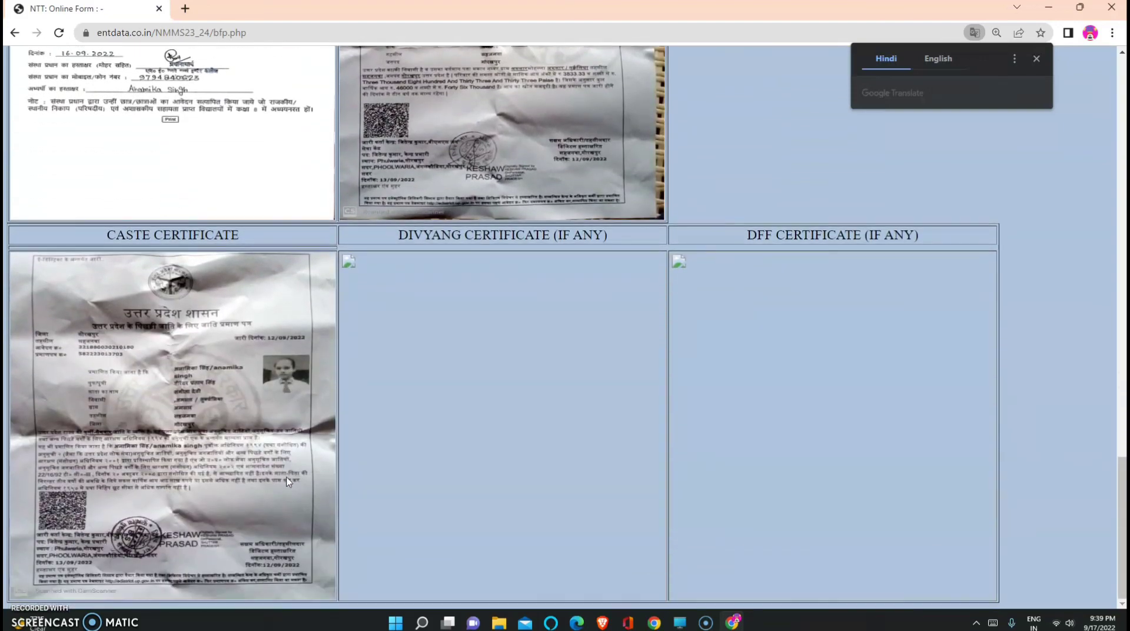
scroll(317, 468, up, 11)
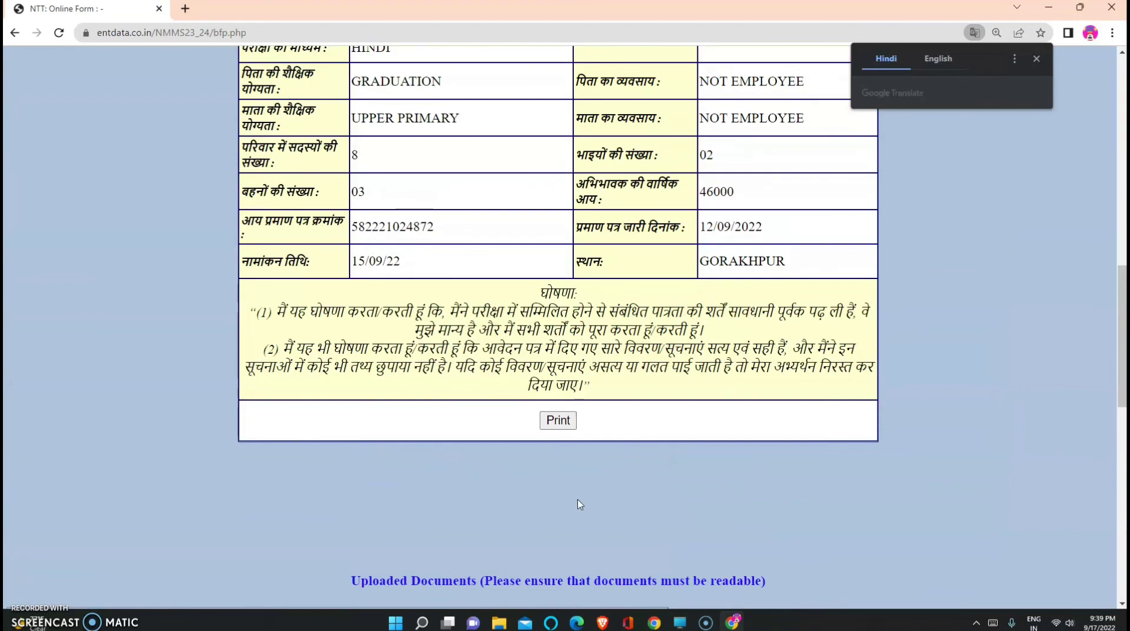
scroll(579, 504, up, 8)
scroll(596, 504, up, 4)
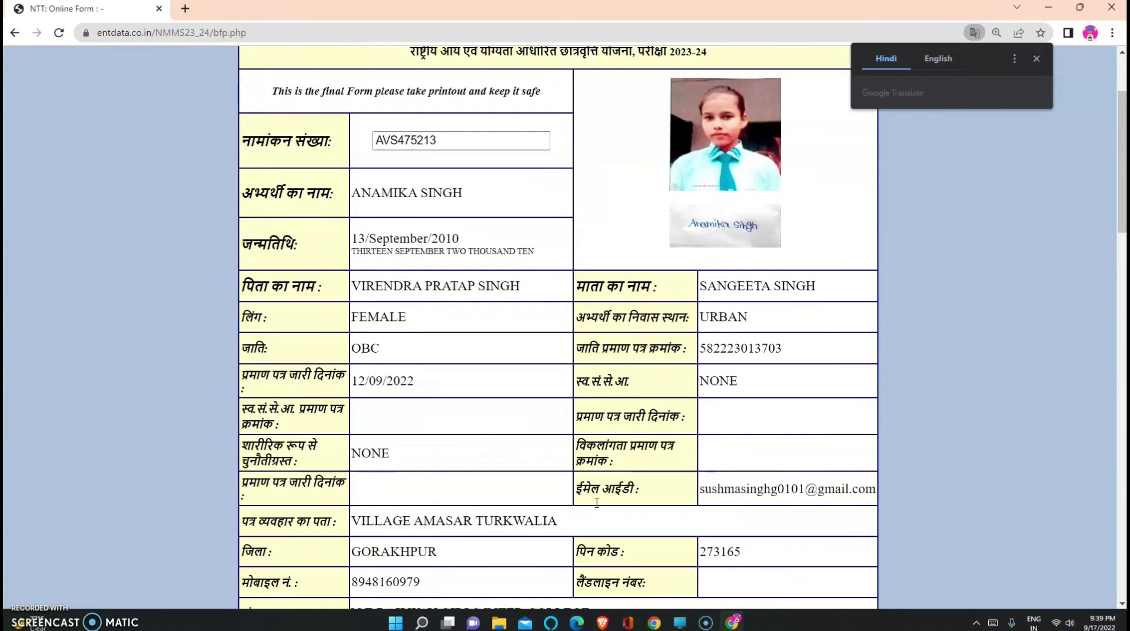